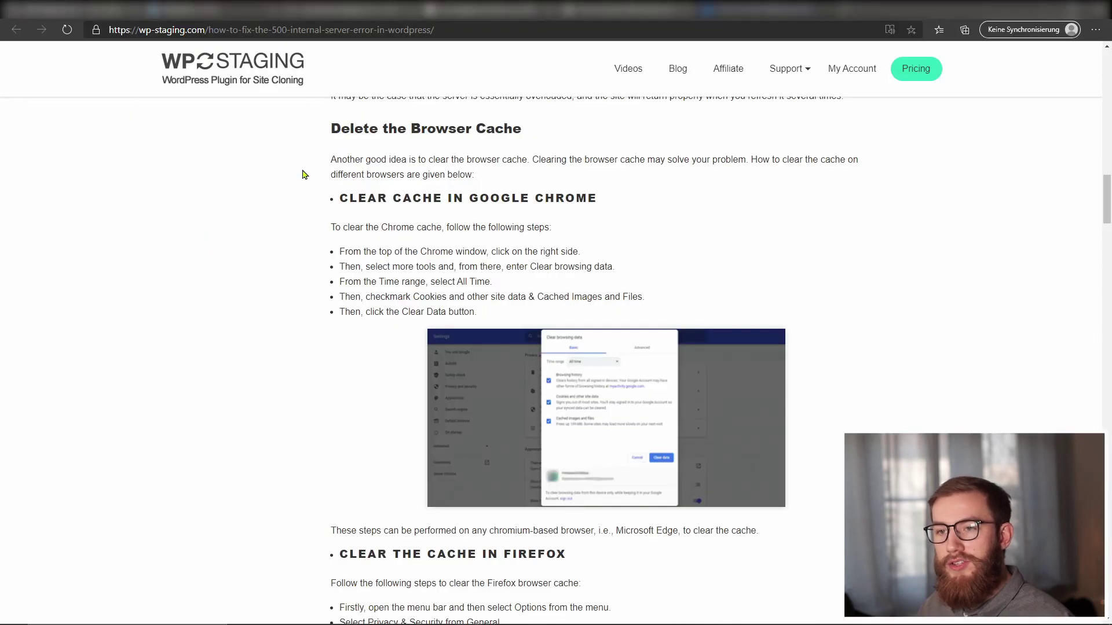
Scroll through the article's Delete the Browser Cache instructions.
{"action": "scroll", "coordinate": [917, 205], "scroll_direction": "down", "scroll_amount": 2}
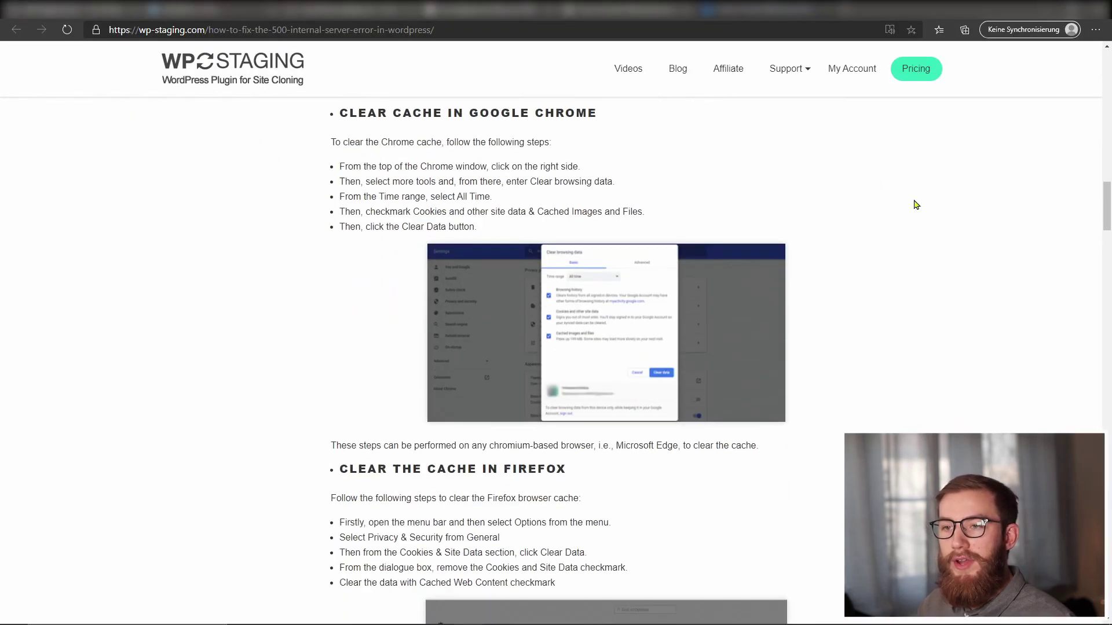
{"action": "scroll", "coordinate": [915, 206], "scroll_direction": "down", "scroll_amount": 8}
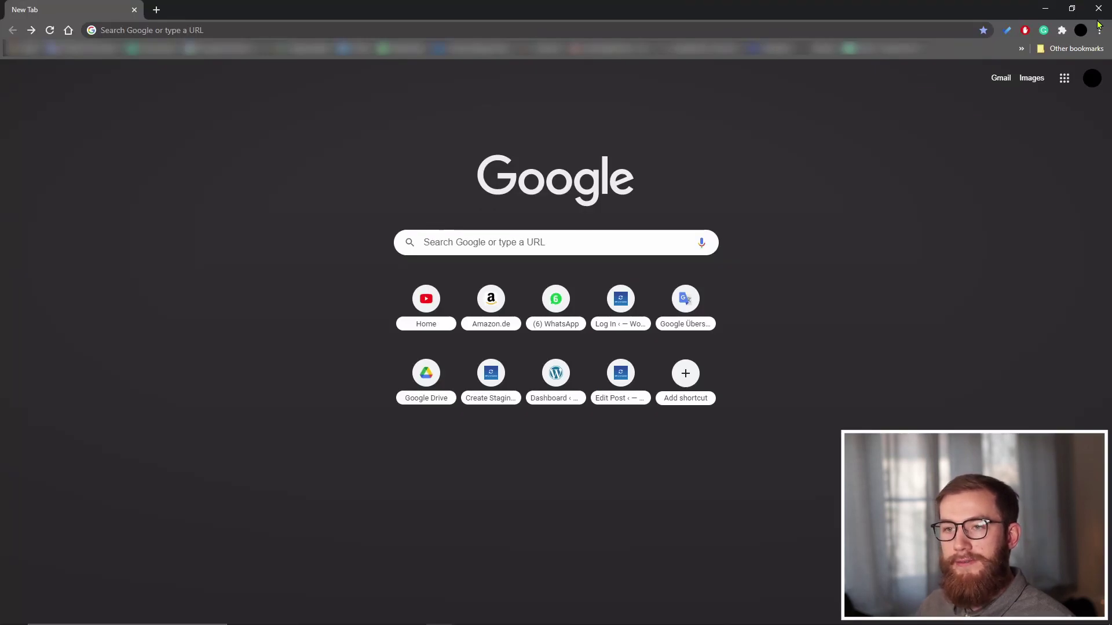
In Chrome's Clear browsing data, select only cookies and cached images and files for All time.
{"action": "left_click", "coordinate": [1099, 31]}
{"action": "left_click", "coordinate": [1007, 229]}
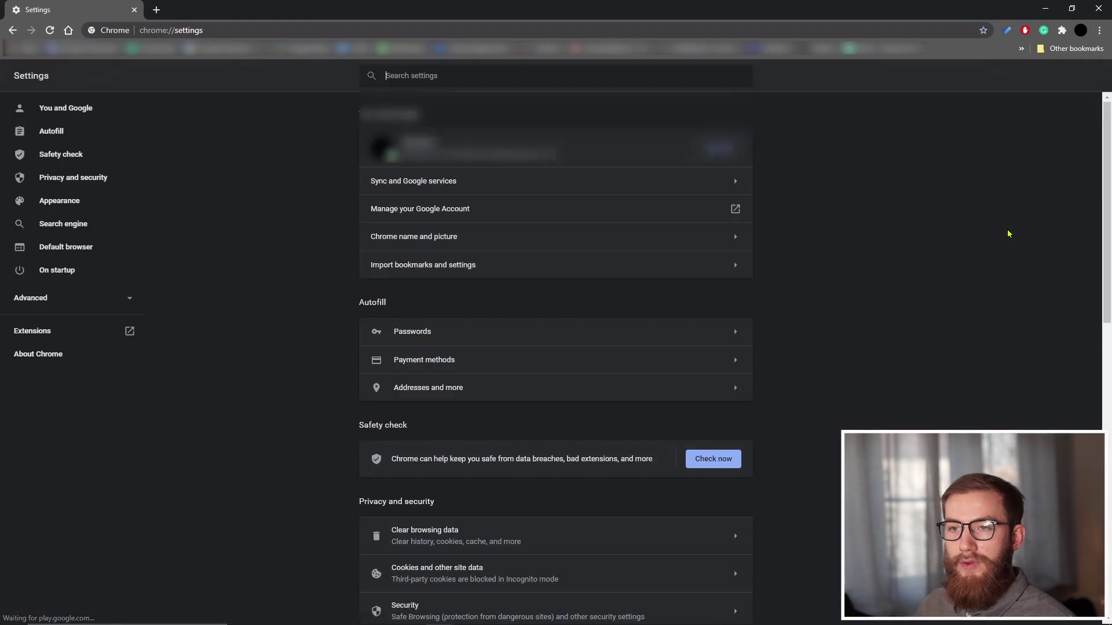
{"action": "scroll", "coordinate": [958, 238], "scroll_direction": "down", "scroll_amount": 3}
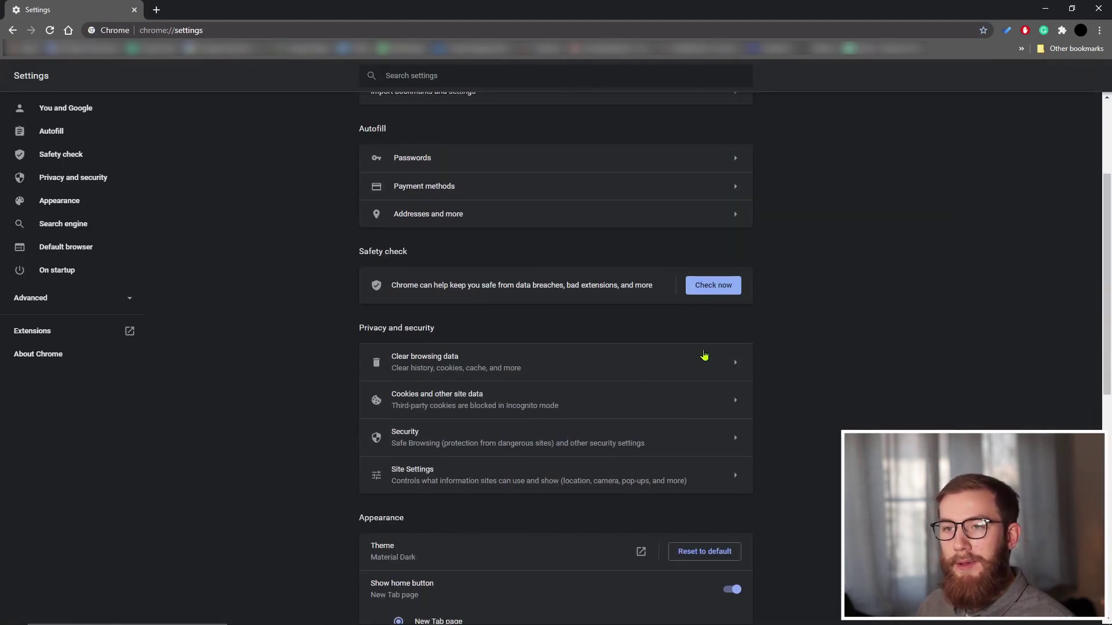
{"action": "left_click", "coordinate": [704, 356]}
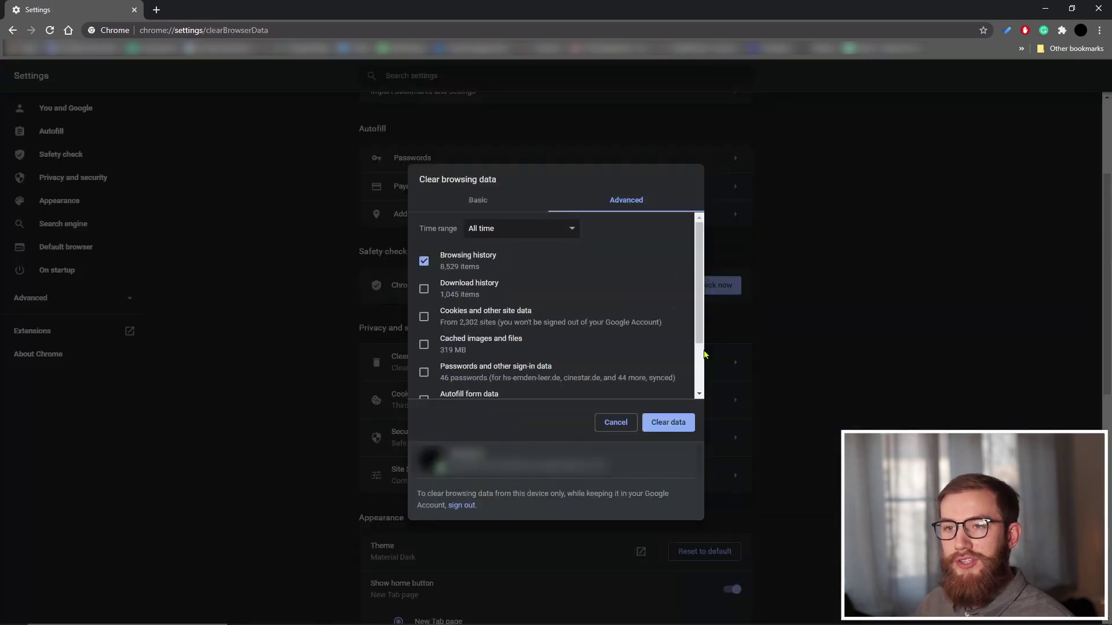
{"action": "left_click", "coordinate": [424, 261]}
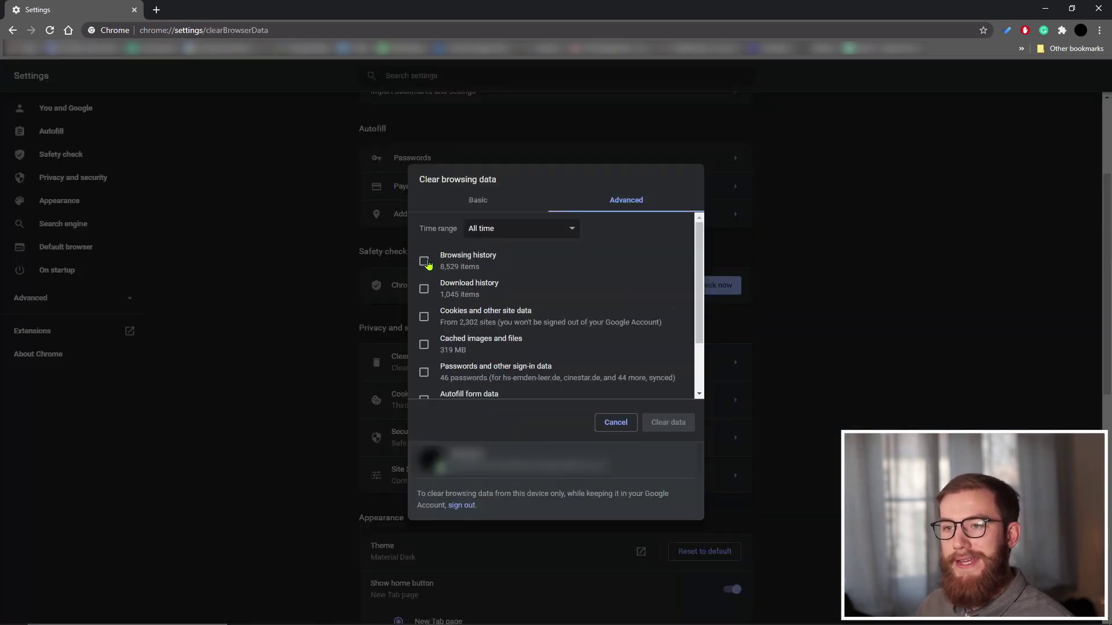
{"action": "left_click", "coordinate": [424, 317]}
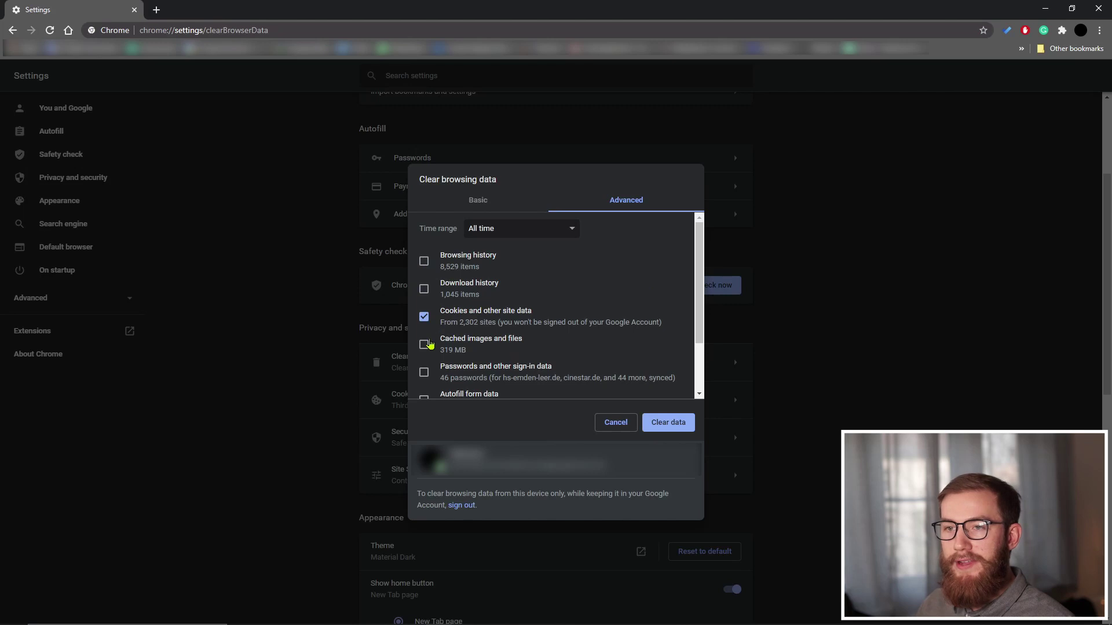
{"action": "left_click", "coordinate": [427, 345]}
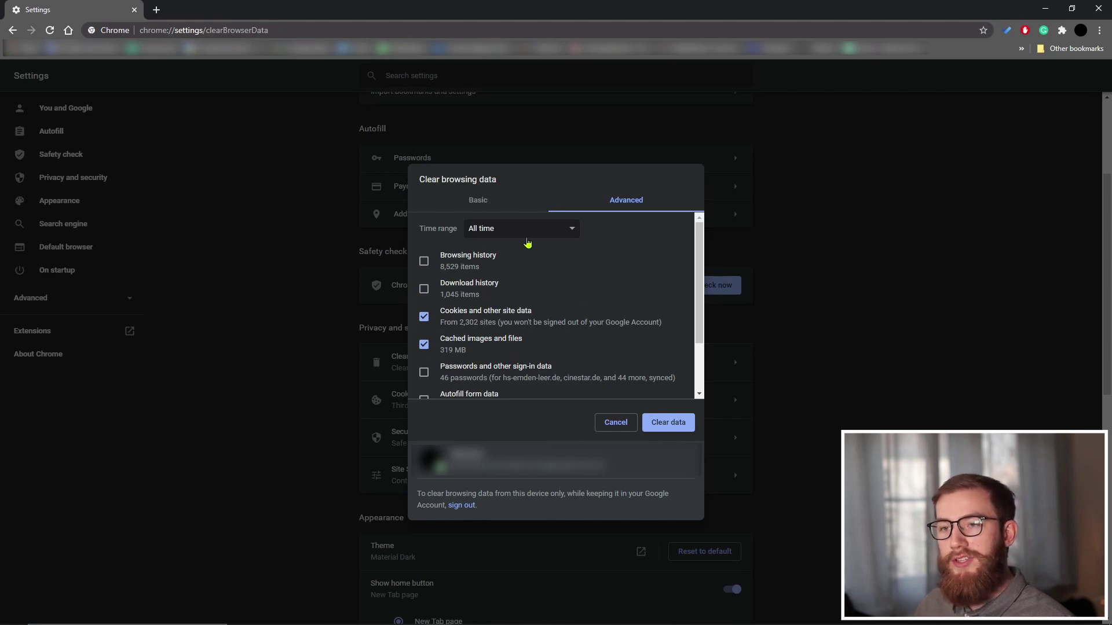
{"action": "left_click", "coordinate": [528, 234]}
{"action": "left_click", "coordinate": [507, 283]}
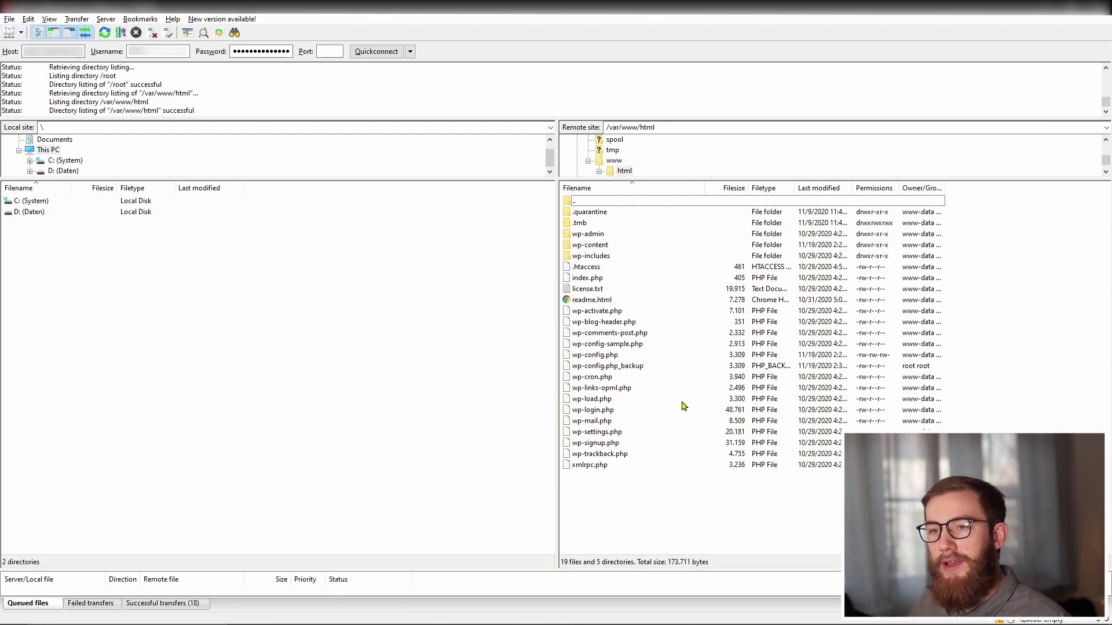
Open the server's wp-config.php for editing in Notepad++.
{"action": "left_click", "coordinate": [628, 358]}
{"action": "right_click", "coordinate": [628, 357]}
{"action": "left_click", "coordinate": [661, 389]}
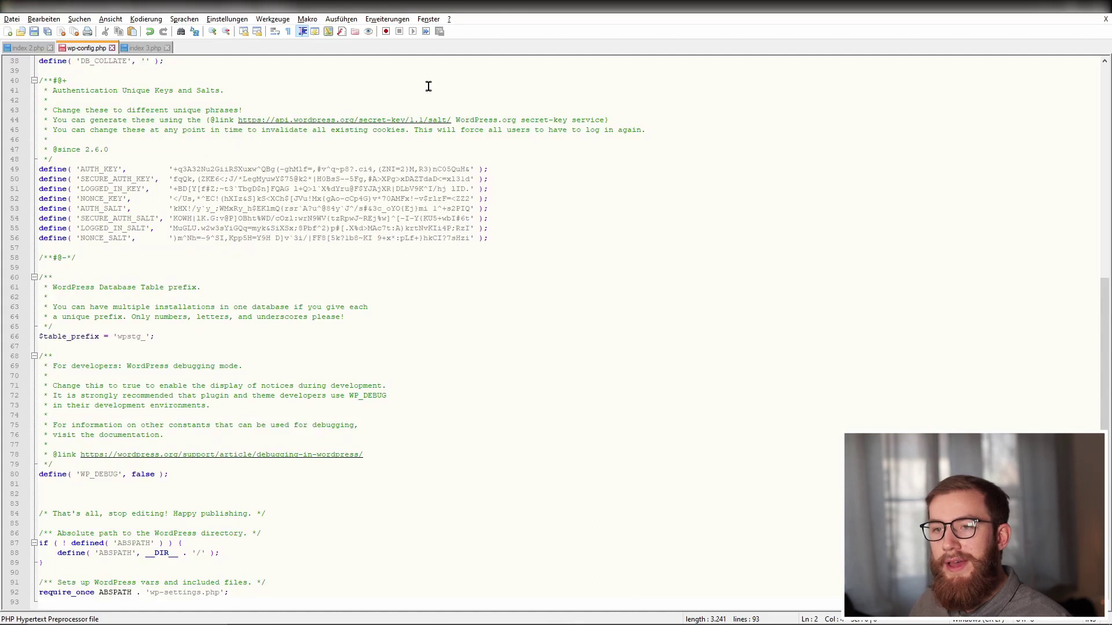
Replace line 80 with WP_DEBUG and WP_DEBUG_LOG true and WP_DEBUG_DISPLAY false, and save.
{"action": "left_click", "coordinate": [210, 474]}
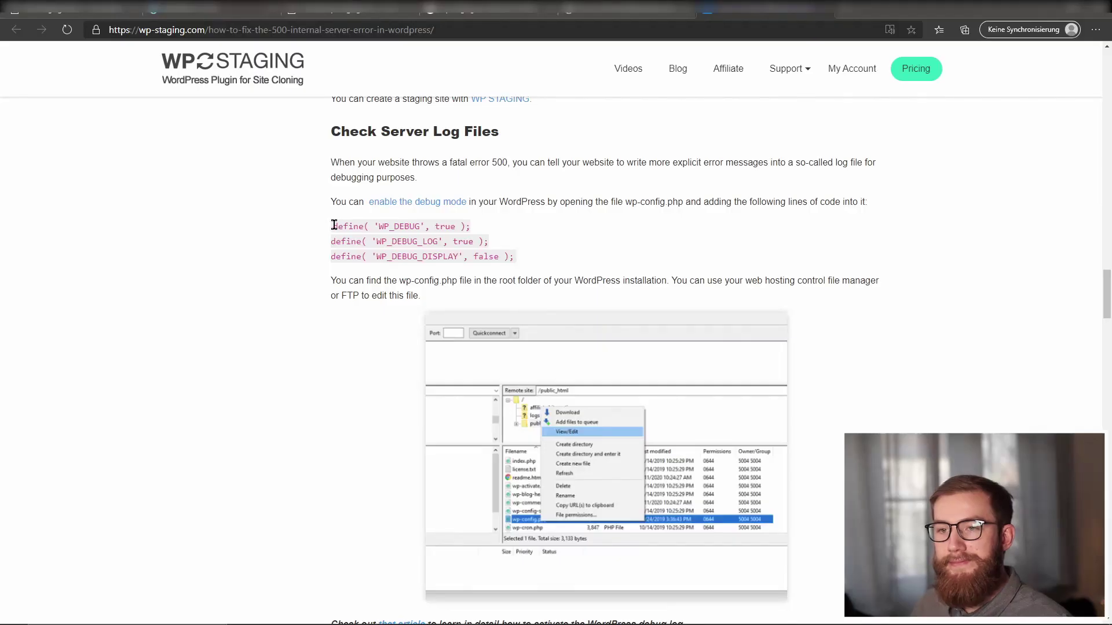
{"action": "left_click_drag", "start_coordinate": [333, 226], "coordinate": [516, 257]}
{"action": "key", "text": "ctrl+c"}
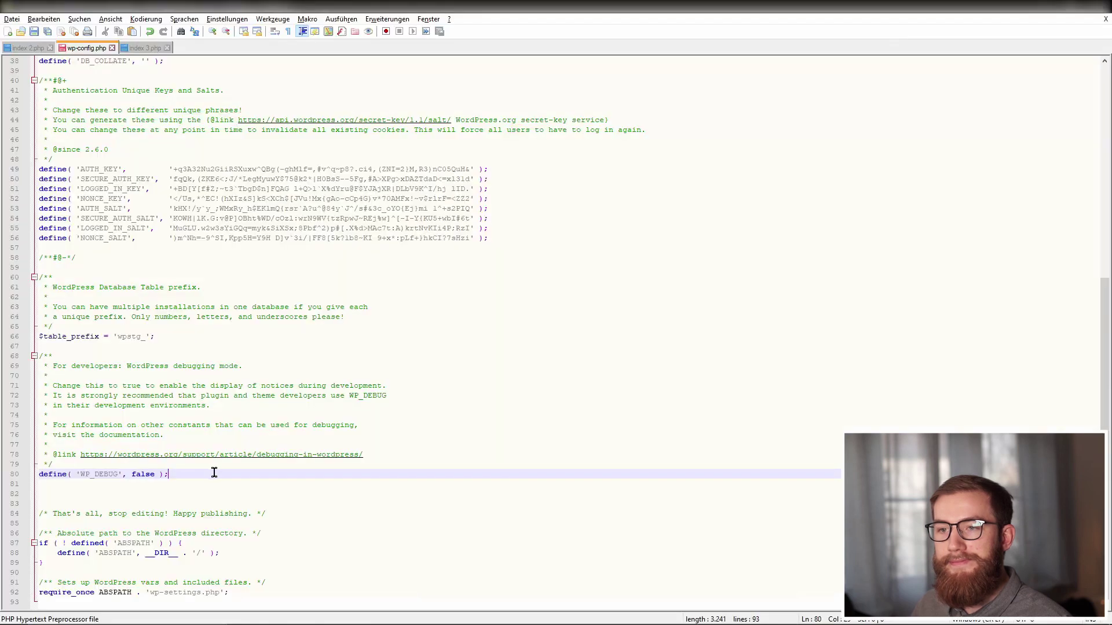
{"action": "left_click_drag", "start_coordinate": [168, 475], "coordinate": [36, 474]}
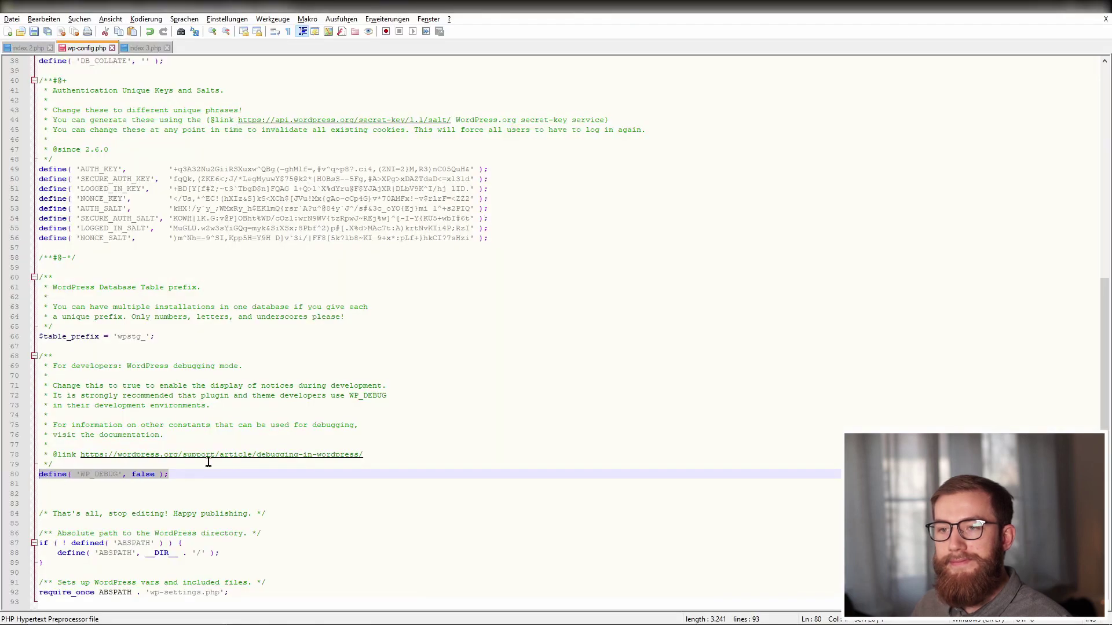
{"action": "key", "text": "ctrl+v"}
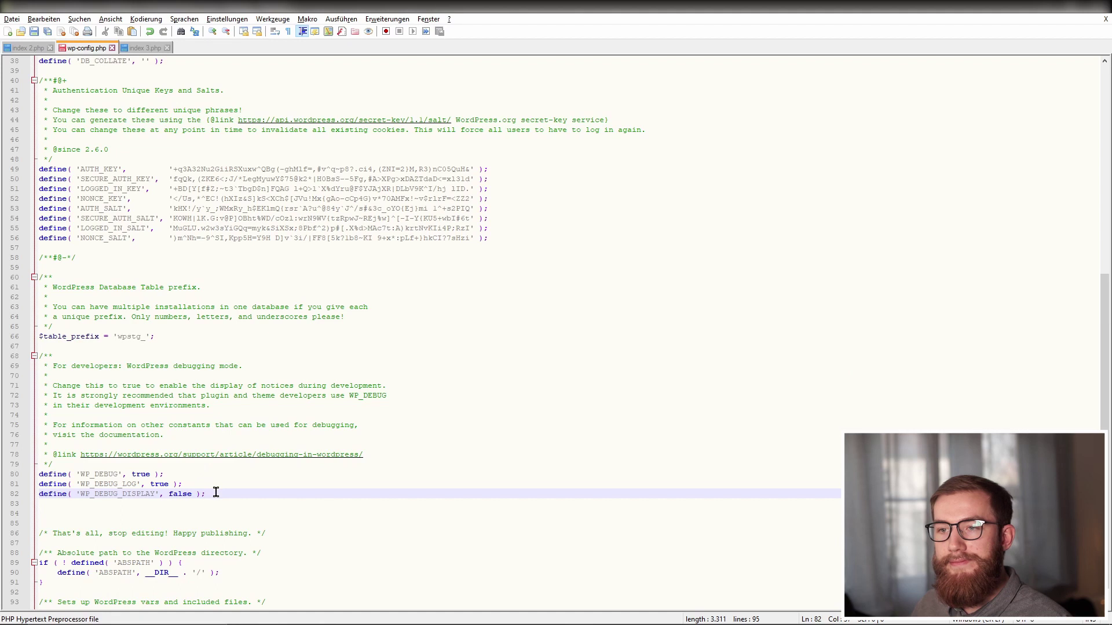
{"action": "key", "text": "Left"}
{"action": "key", "text": "Left"}
{"action": "left_click_drag", "start_coordinate": [219, 494], "coordinate": [38, 474]}
{"action": "left_click", "coordinate": [219, 494]}
{"action": "key", "text": "ctrl+s"}
{"action": "key", "text": "alt+Tab"}
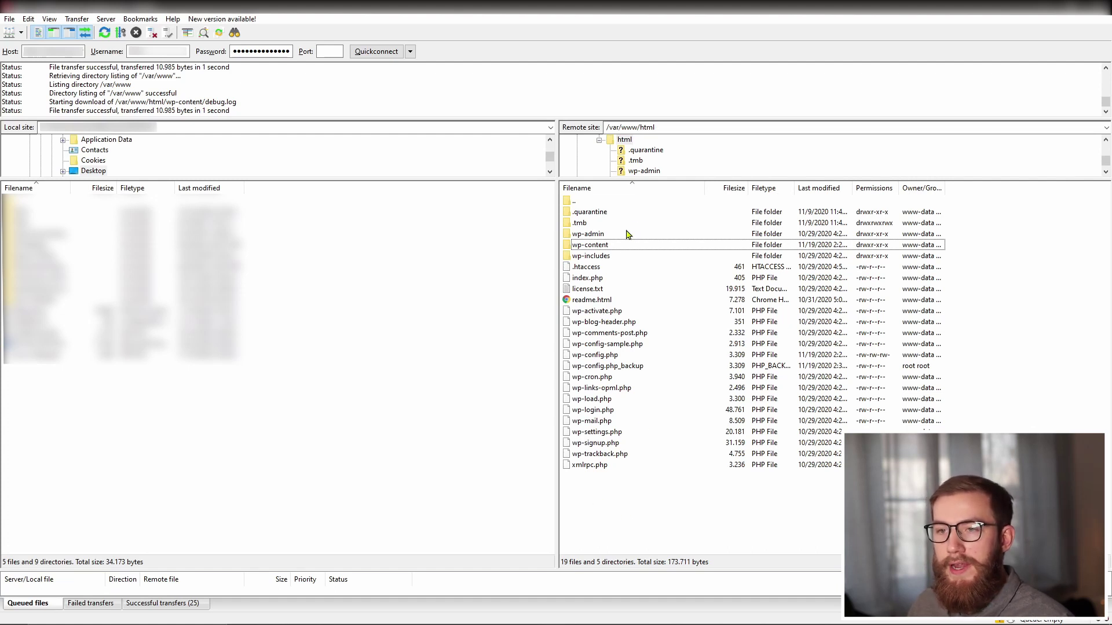
Open debug.log from the wp-content folder to read the errors.
{"action": "double_click", "coordinate": [610, 245]}
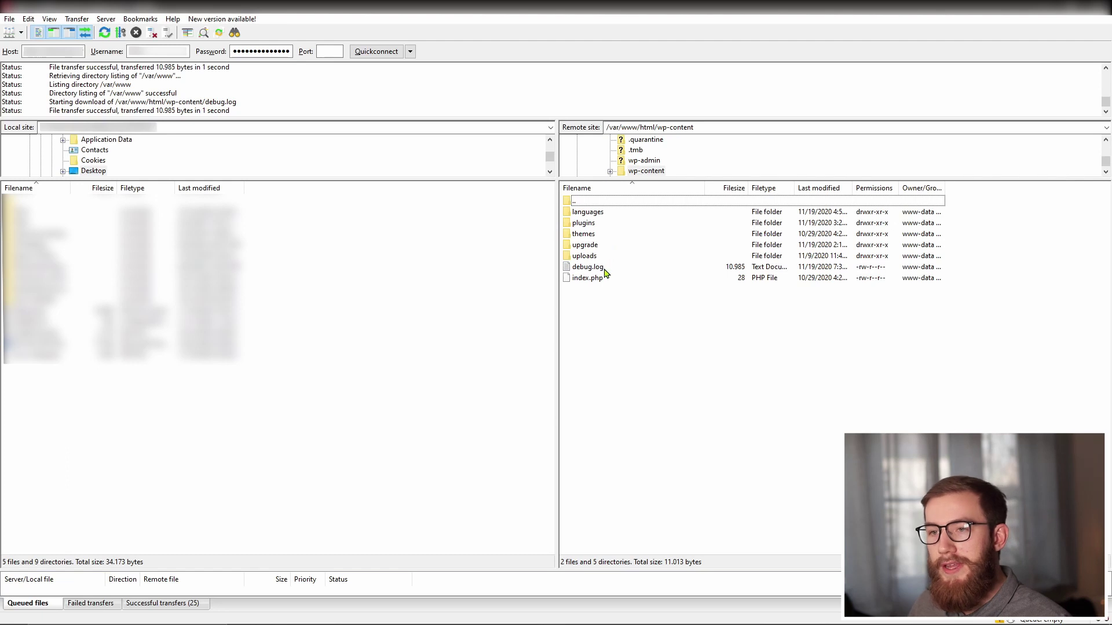
{"action": "left_click", "coordinate": [604, 270]}
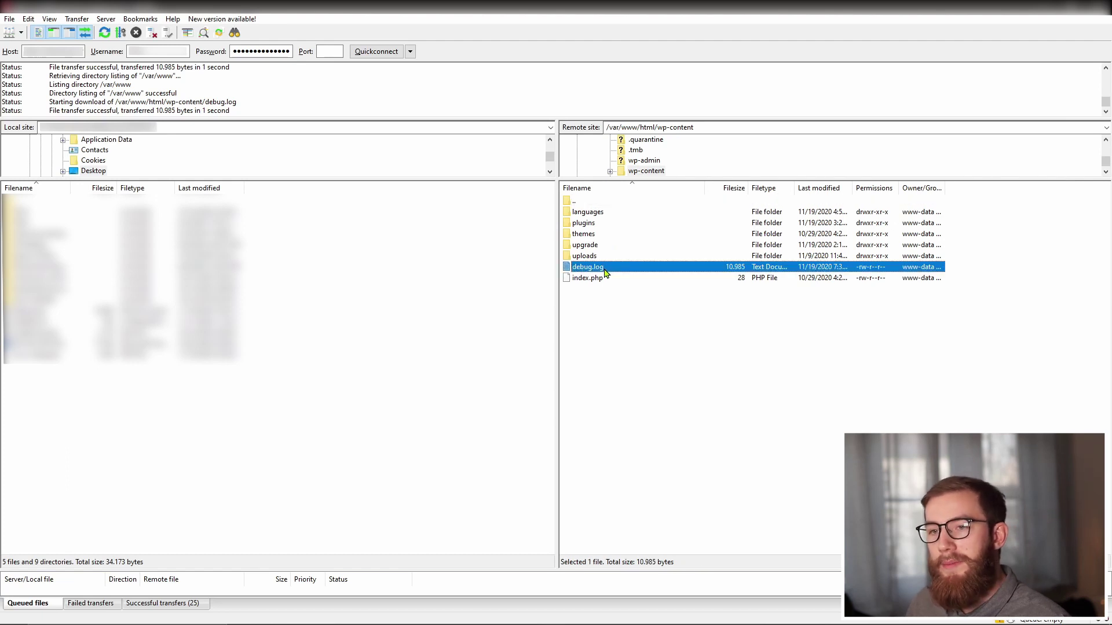
{"action": "right_click", "coordinate": [604, 270]}
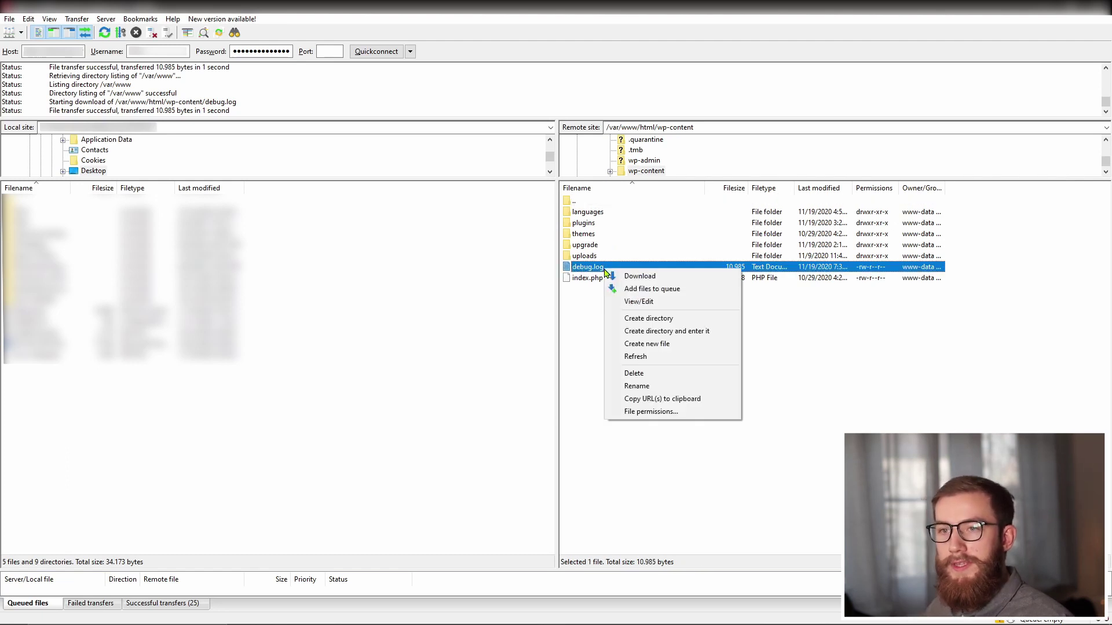
{"action": "left_click", "coordinate": [661, 303]}
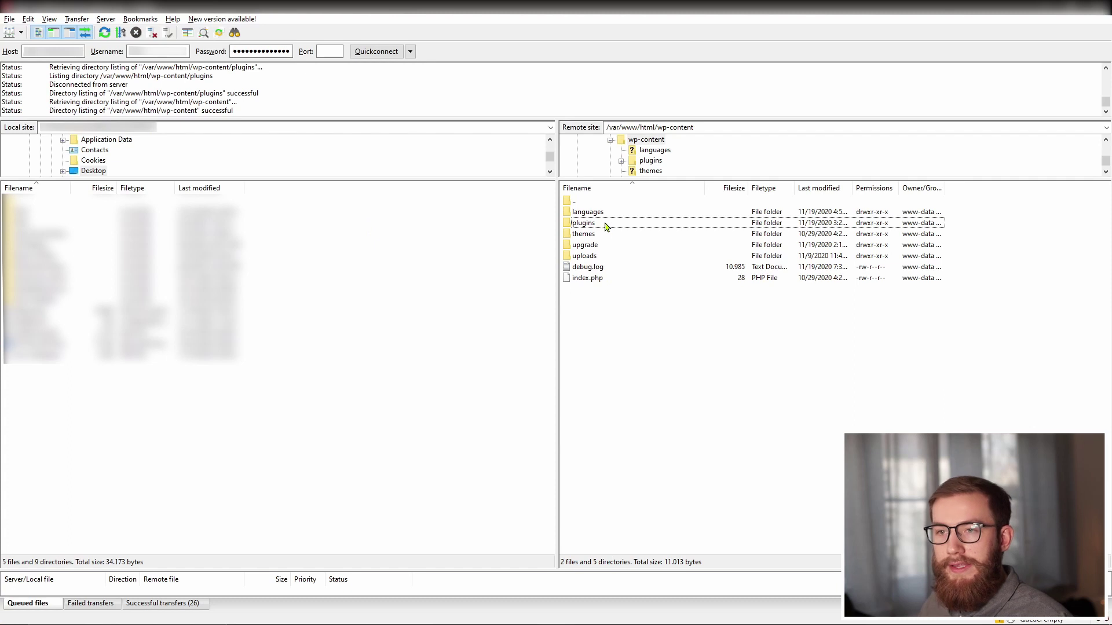
Rename the woocommerce plugin folder to woocommerce-temp.
{"action": "left_click", "coordinate": [621, 234]}
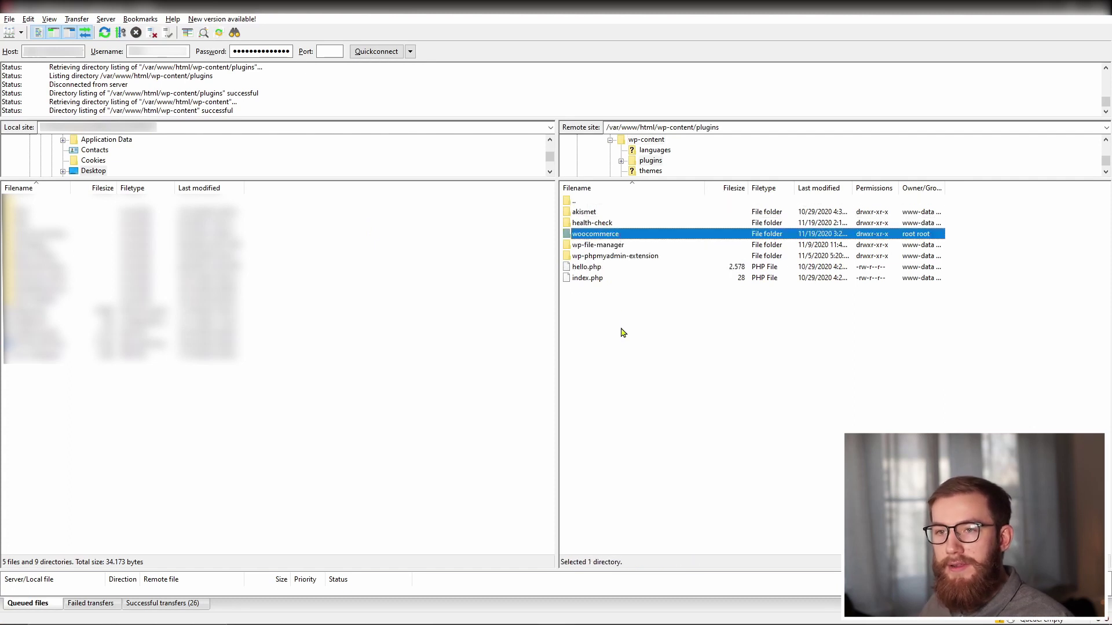
{"action": "key", "text": "alt+Tab"}
{"action": "left_click_drag", "start_coordinate": [491, 305], "coordinate": [516, 306]}
{"action": "key", "text": "alt+Tab"}
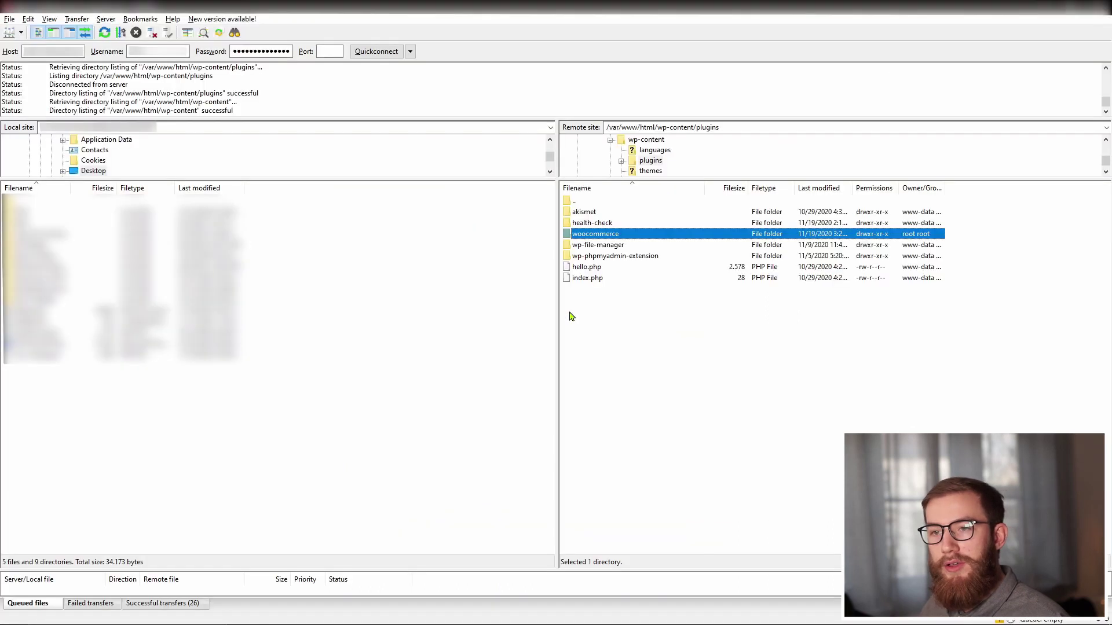
{"action": "right_click", "coordinate": [605, 234]}
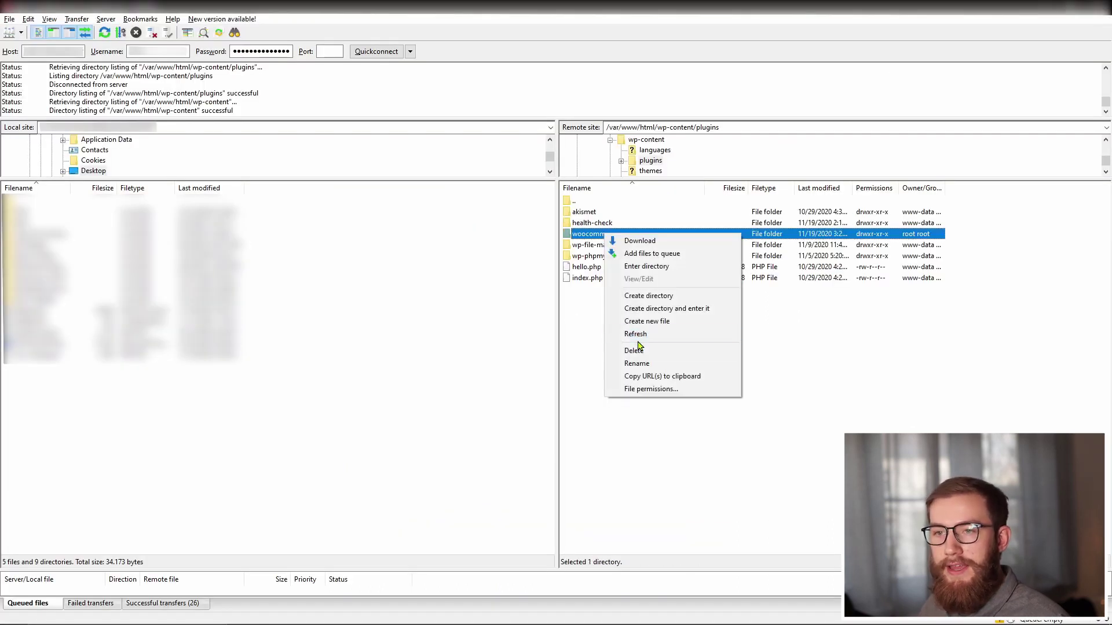
{"action": "left_click", "coordinate": [642, 364]}
{"action": "left_click", "coordinate": [621, 233]}
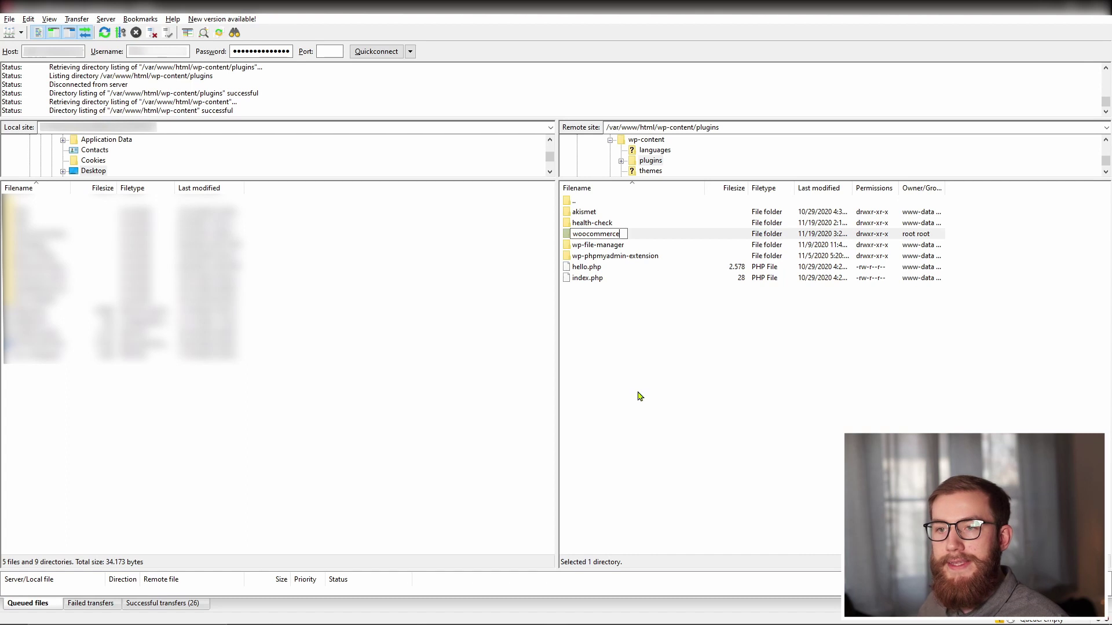
{"action": "type", "text": "-temp"}
{"action": "key", "text": "Return"}
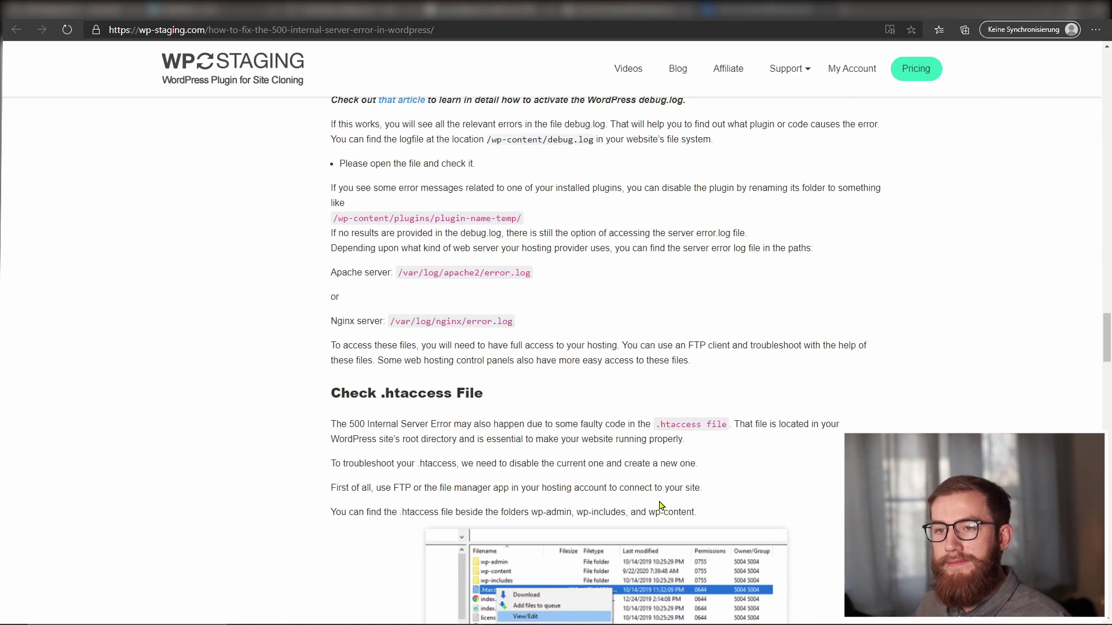
Select the Apache log path /var/log/apache2 in the article's error log section.
{"action": "left_click_drag", "start_coordinate": [399, 274], "coordinate": [483, 273]}
{"action": "key", "text": "ctrl+c"}
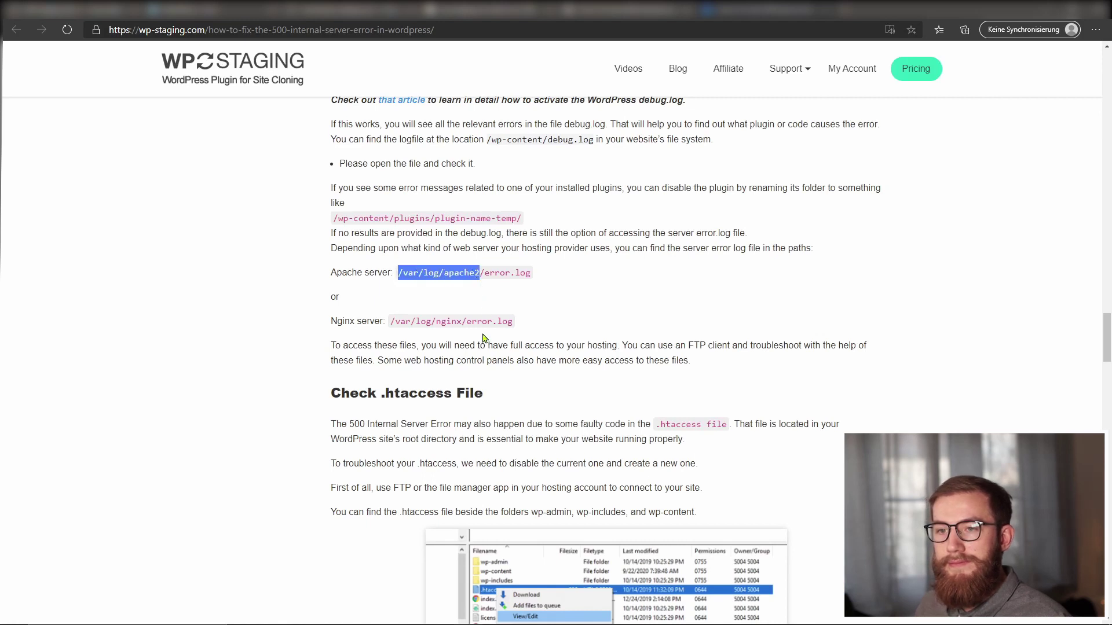
Browse the remote site to /var/log/apache2 by pasting the path.
{"action": "key", "text": "alt+Tab"}
{"action": "left_click", "coordinate": [680, 123]}
{"action": "key", "text": "ctrl+v"}
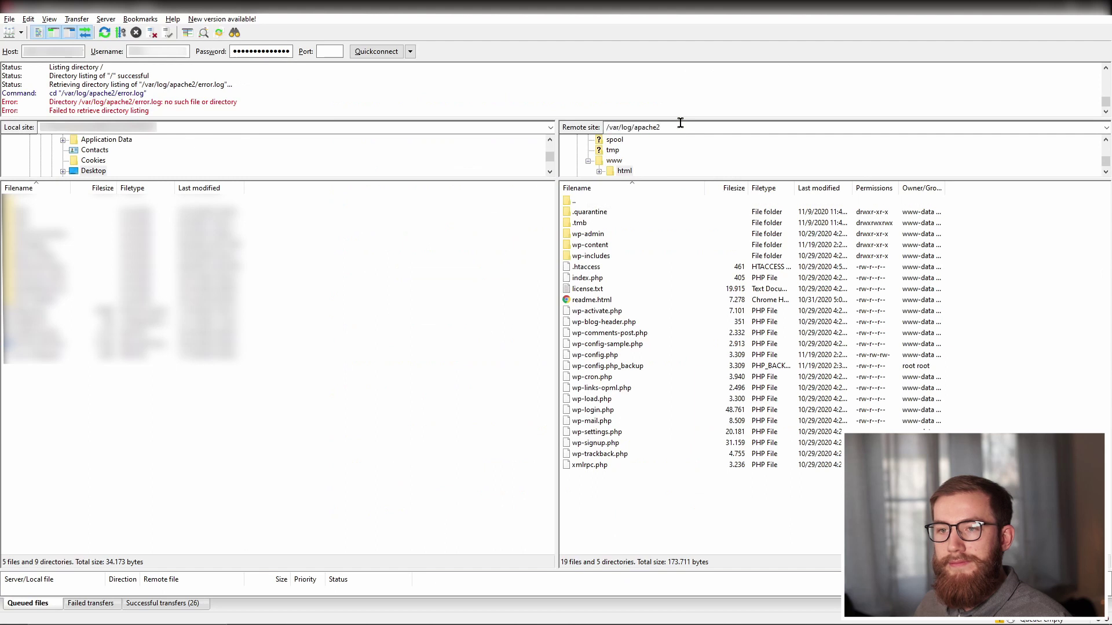
{"action": "key", "text": "Return"}
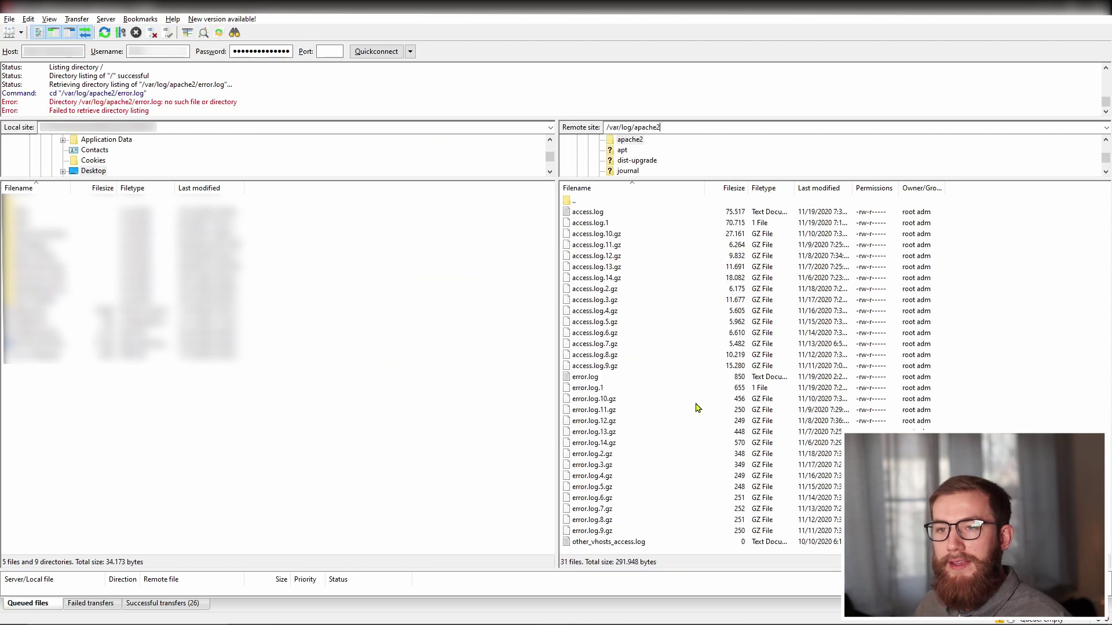
Open error.log in the editor and mark the failing plugin file path on line 3.
{"action": "left_click", "coordinate": [628, 381]}
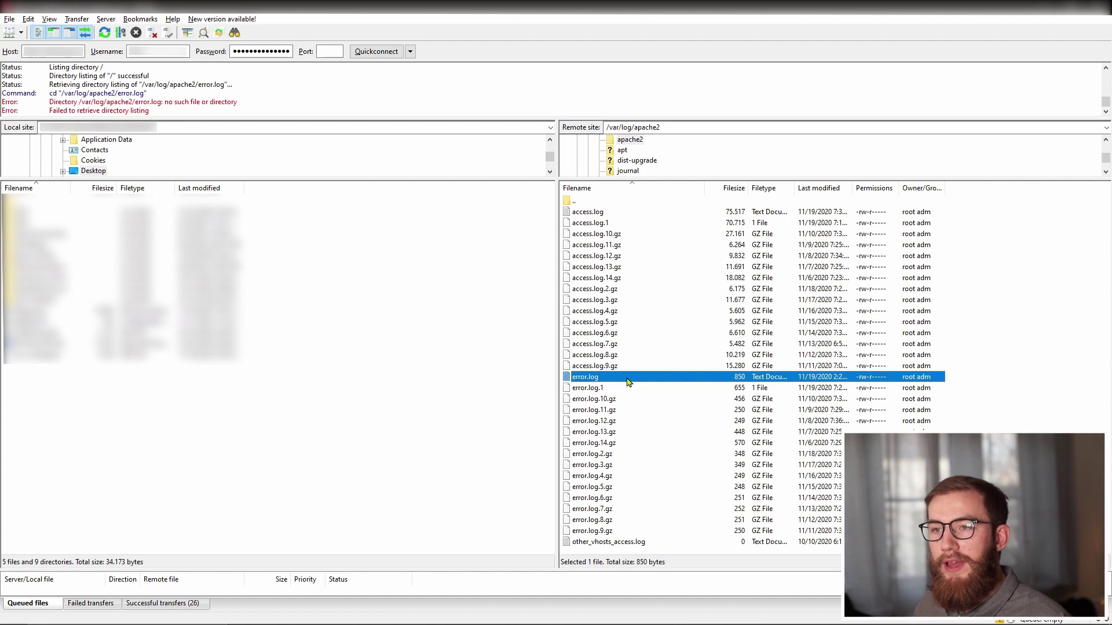
{"action": "right_click", "coordinate": [628, 381]}
{"action": "key", "text": "Down"}
{"action": "key", "text": "Down"}
{"action": "key", "text": "Down"}
{"action": "key", "text": "Return"}
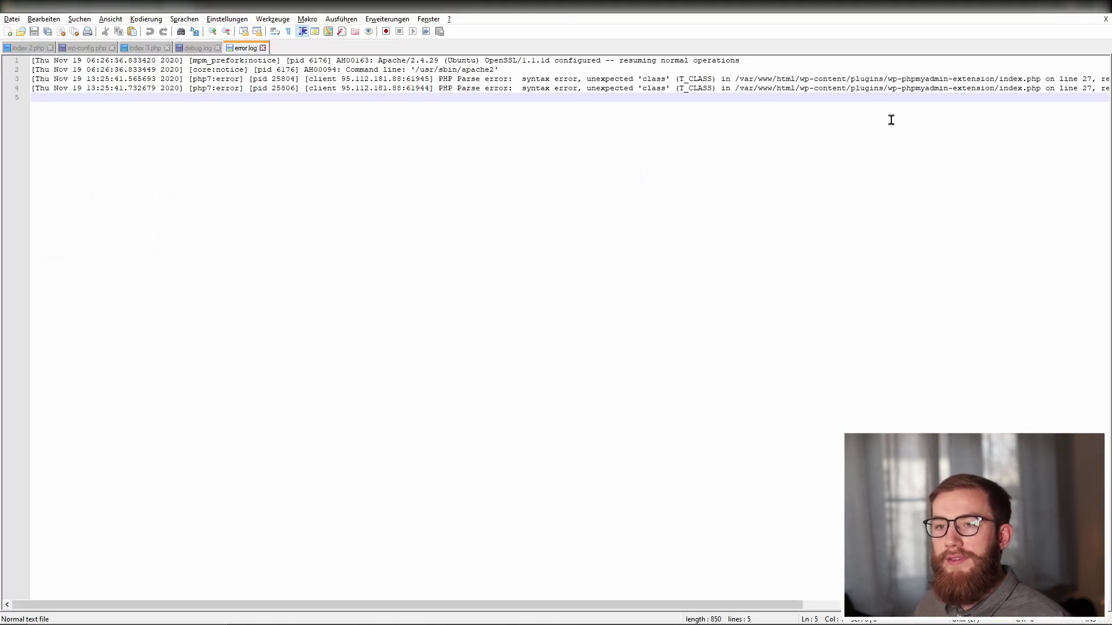
{"action": "left_click_drag", "start_coordinate": [965, 79], "coordinate": [1091, 79]}
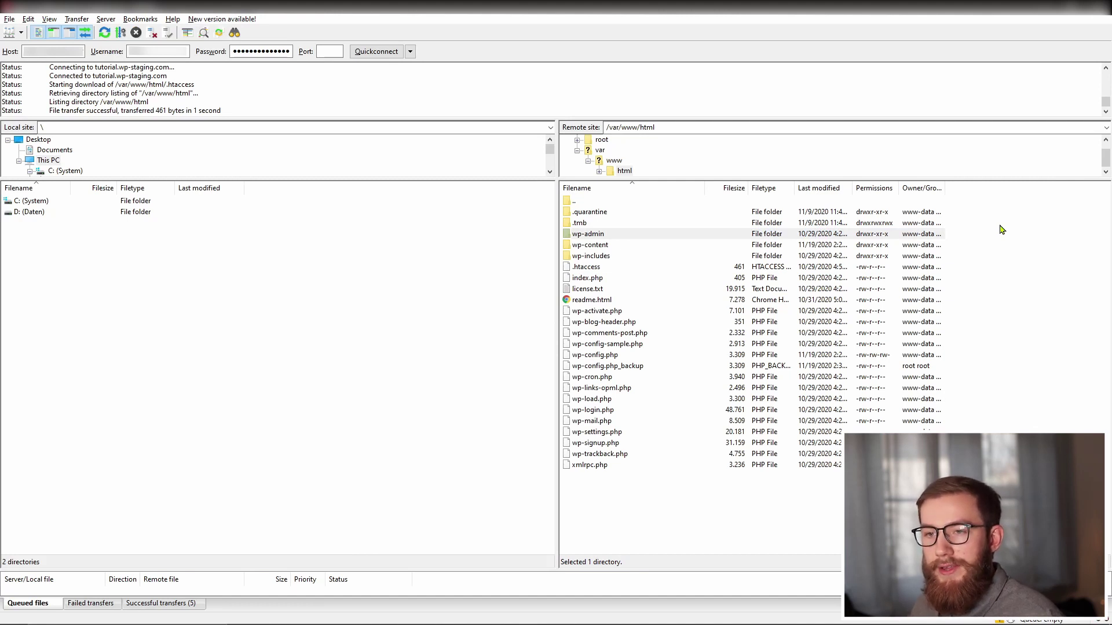
Rename the existing .htaccess to .htaccess_backup.
{"action": "left_click", "coordinate": [634, 235]}
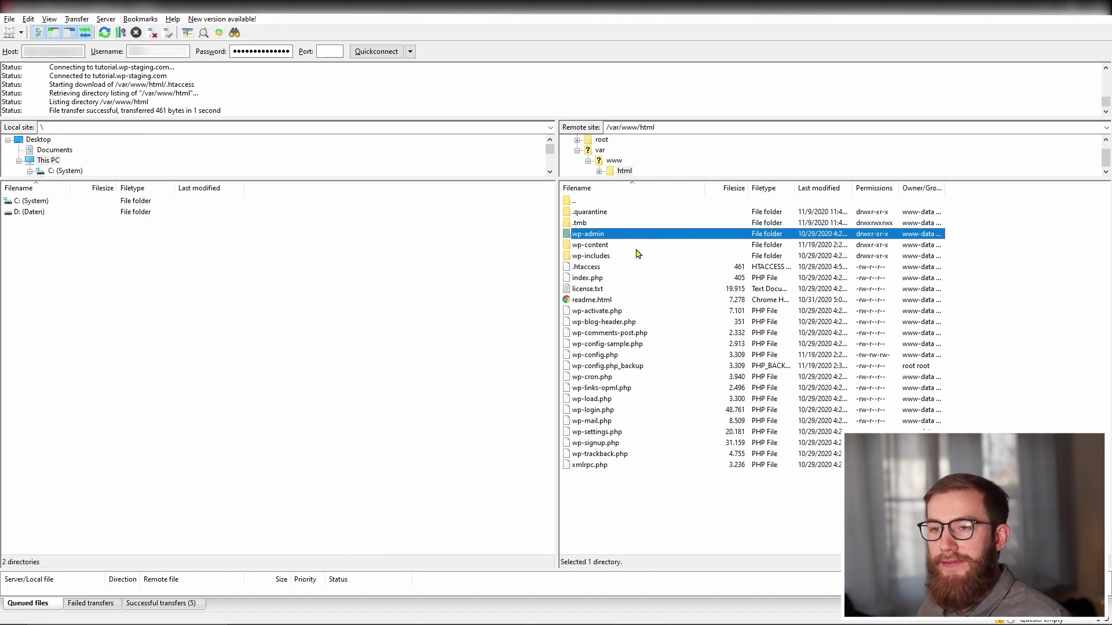
{"action": "left_click", "coordinate": [637, 247]}
{"action": "left_click", "coordinate": [635, 257]}
{"action": "left_click", "coordinate": [634, 270]}
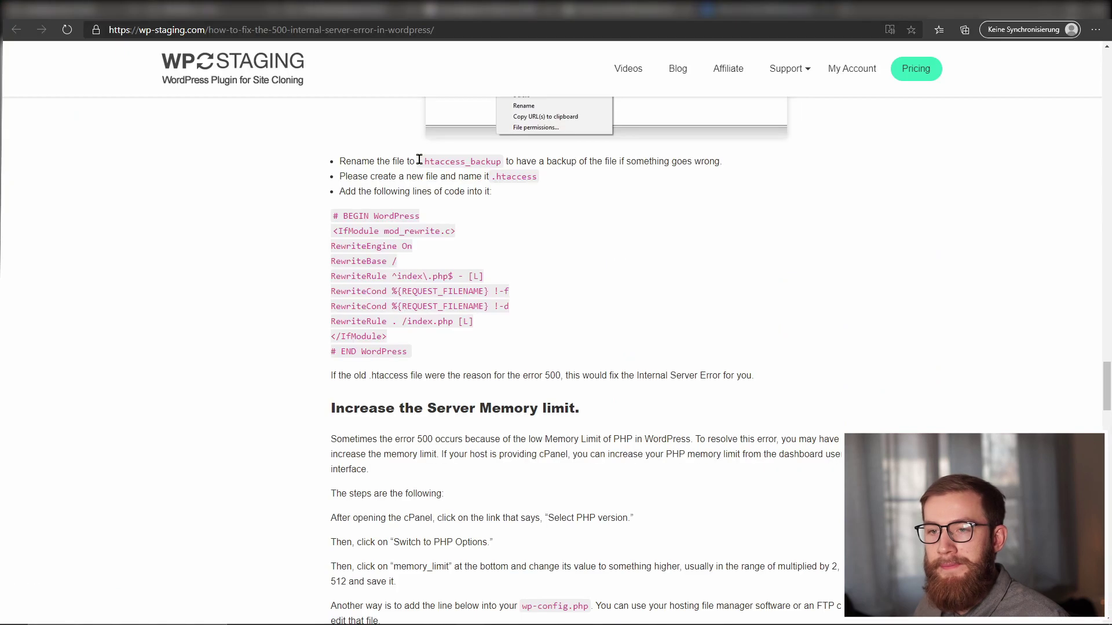
{"action": "left_click_drag", "start_coordinate": [419, 162], "coordinate": [501, 165]}
{"action": "key", "text": "ctrl+c"}
{"action": "left_click", "coordinate": [578, 220]}
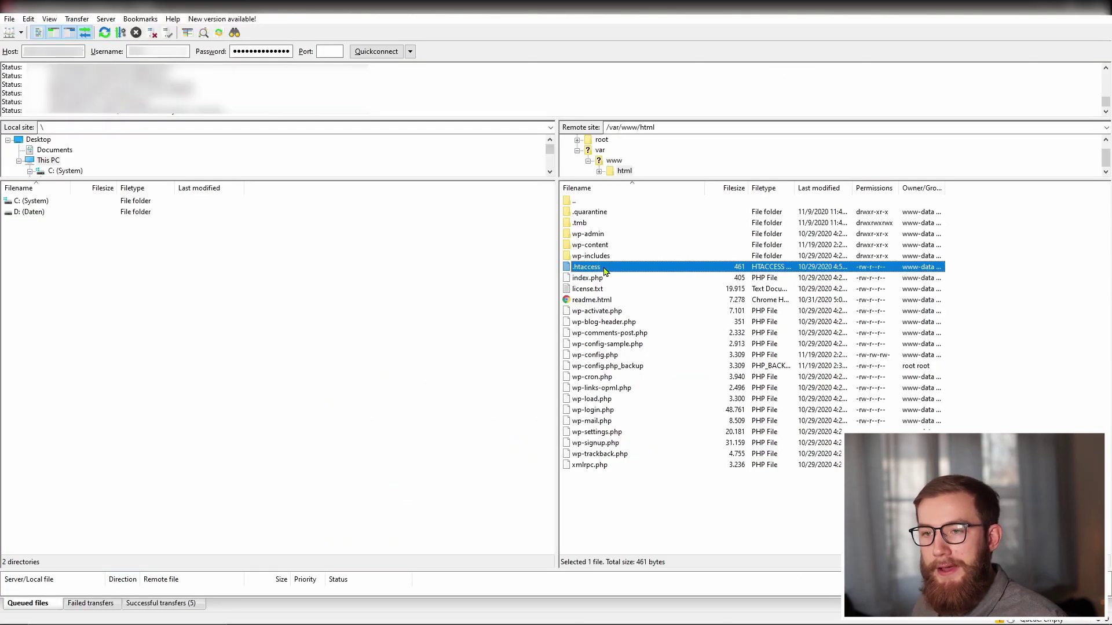
{"action": "right_click", "coordinate": [603, 268]}
{"action": "left_click", "coordinate": [637, 384]}
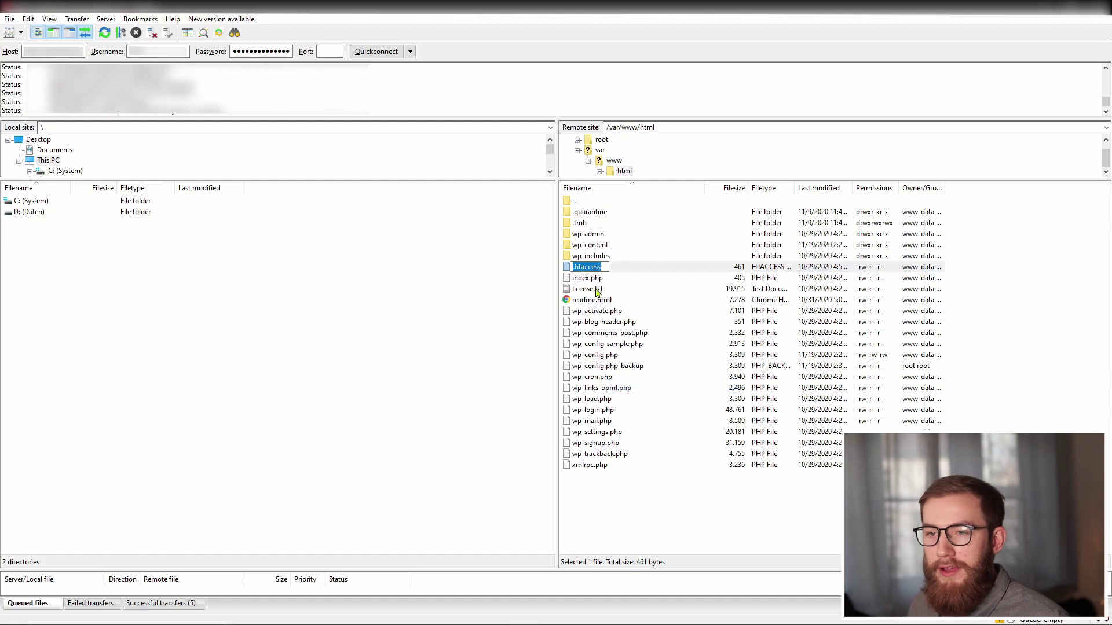
{"action": "key", "text": "ctrl+v"}
{"action": "left_click", "coordinate": [601, 503]}
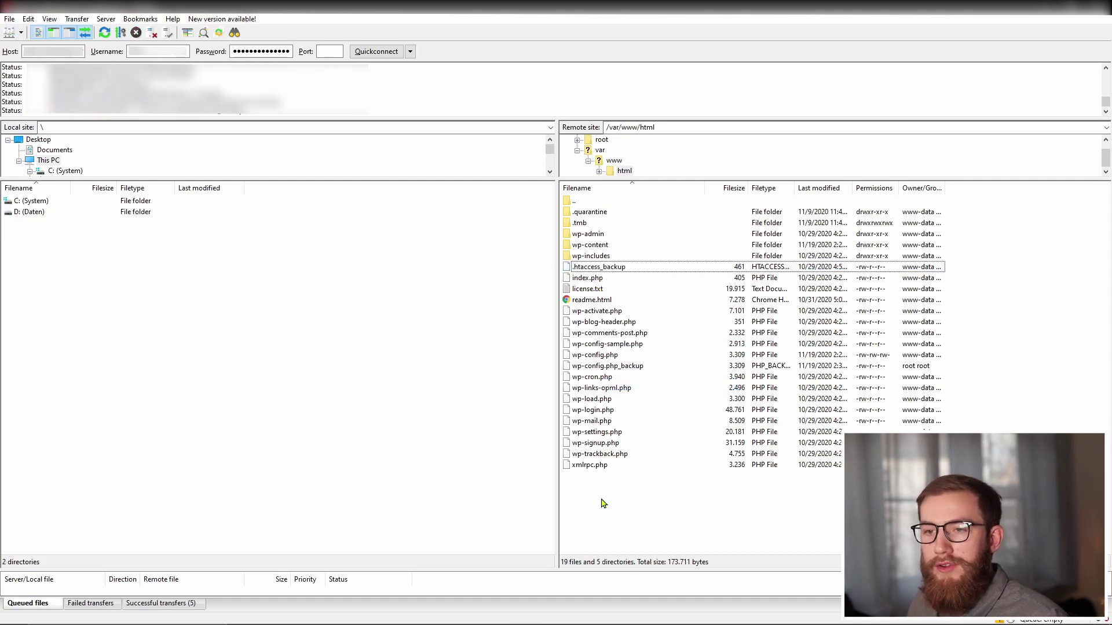
Create a new empty file named .htaccess in /var/www/html.
{"action": "right_click", "coordinate": [601, 503]}
{"action": "left_click", "coordinate": [674, 423]}
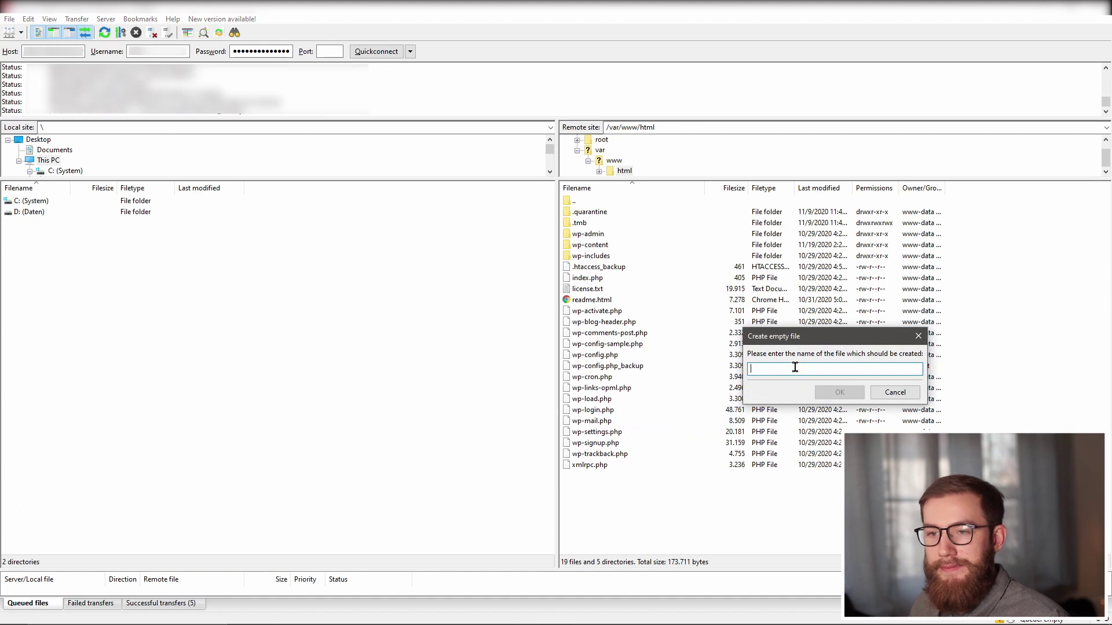
{"action": "type", "text": ".htacces"}
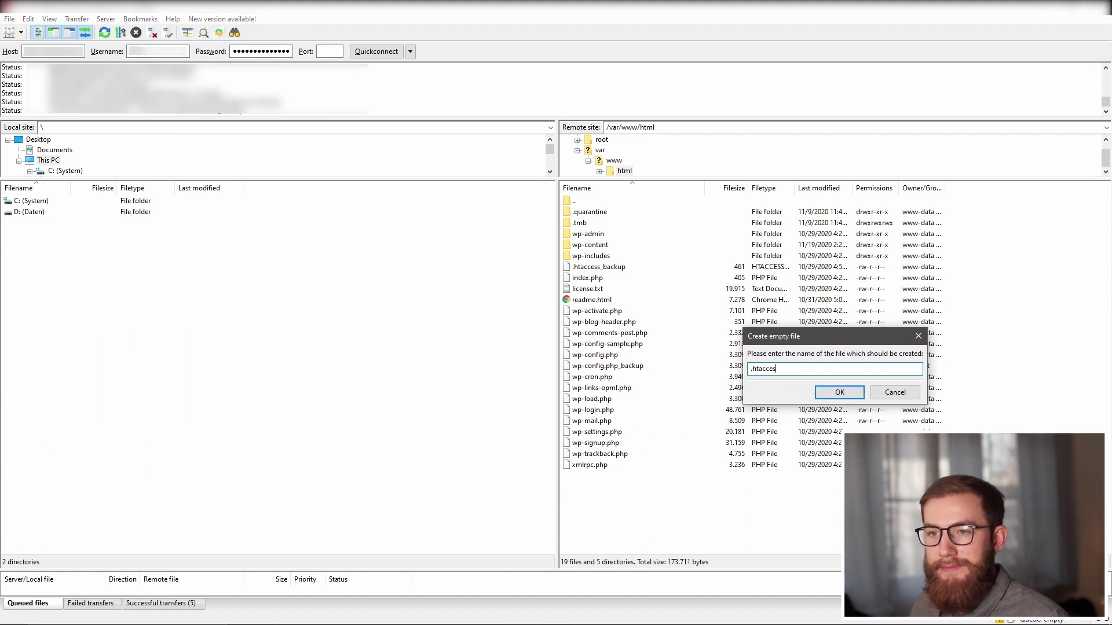
{"action": "type", "text": "s"}
{"action": "left_click", "coordinate": [833, 392]}
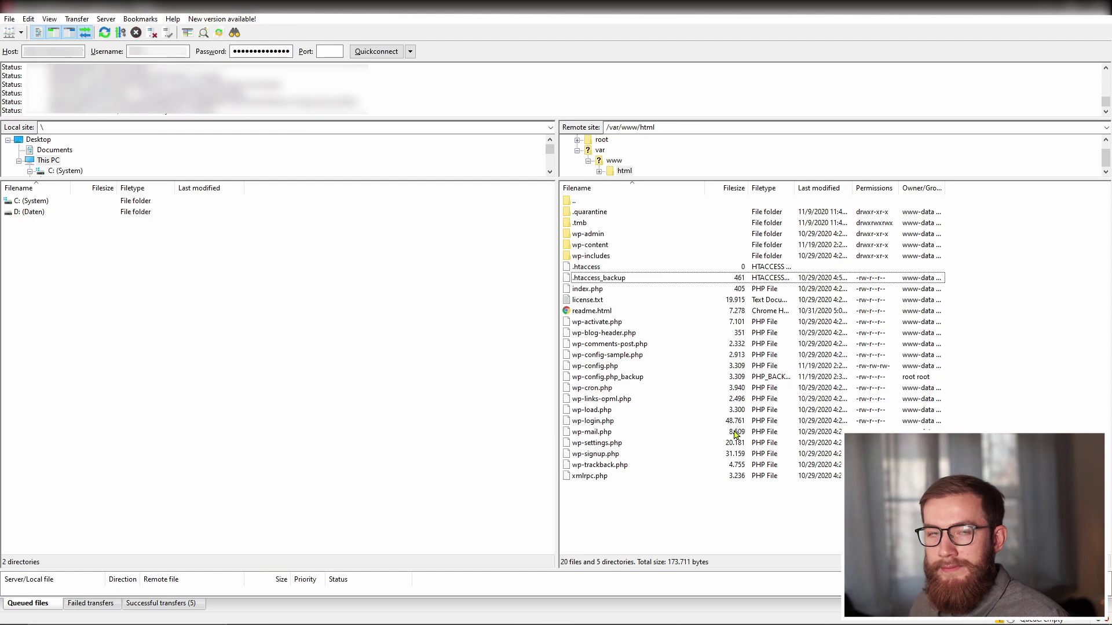
{"action": "right_click", "coordinate": [606, 270]}
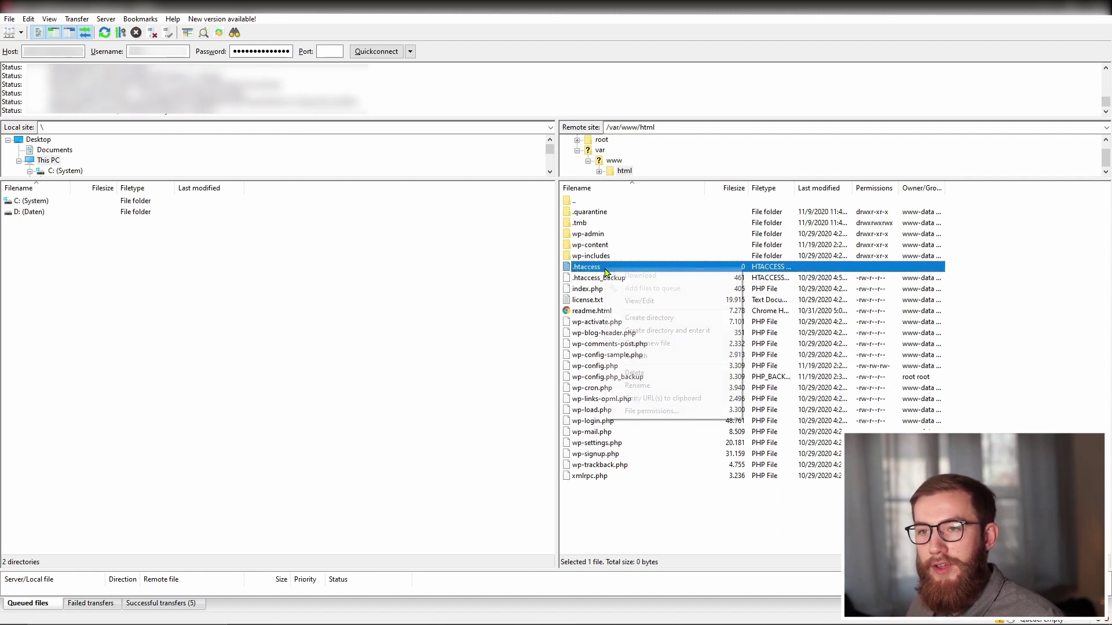
Paste the BEGIN WordPress to END WordPress rewrite rules into .htaccess, save, and upload it.
{"action": "left_click", "coordinate": [637, 301]}
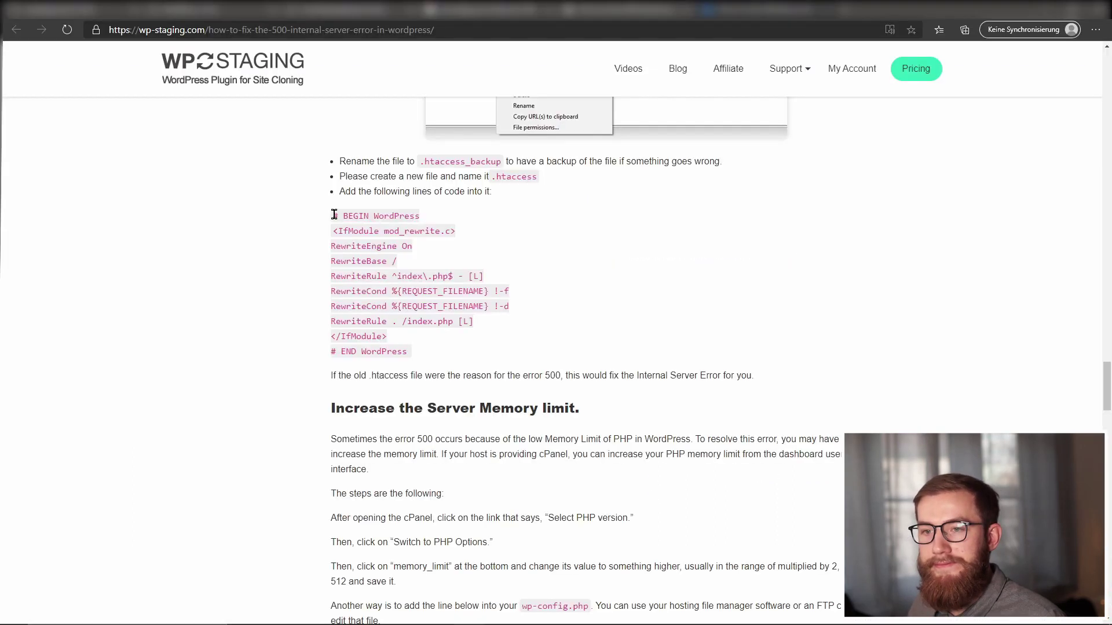
{"action": "left_click_drag", "start_coordinate": [335, 215], "coordinate": [409, 354]}
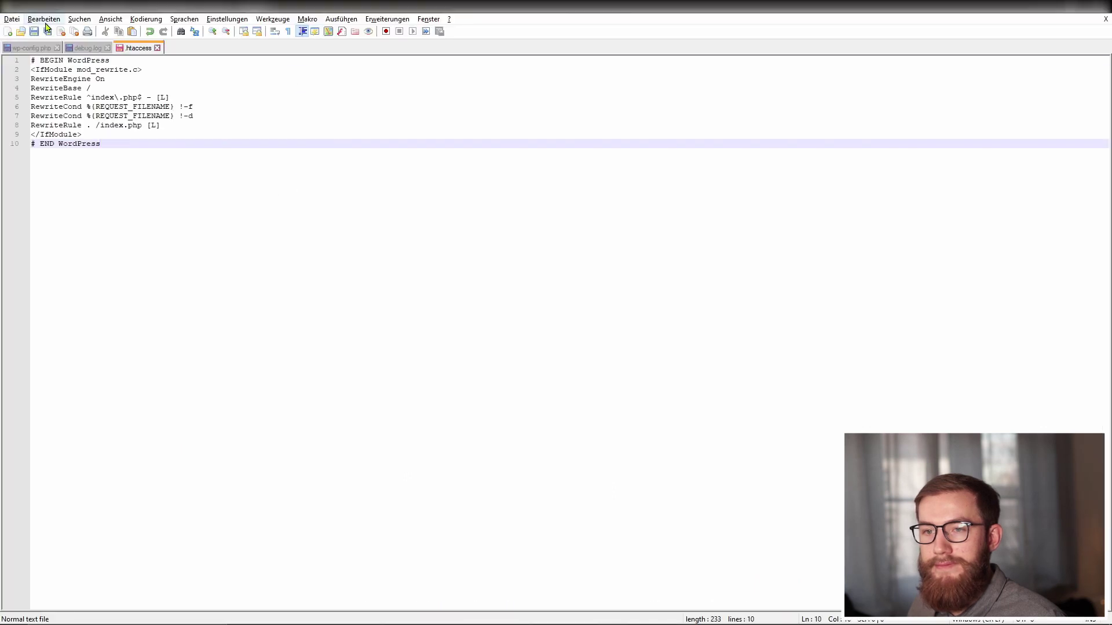
{"action": "left_click", "coordinate": [34, 31]}
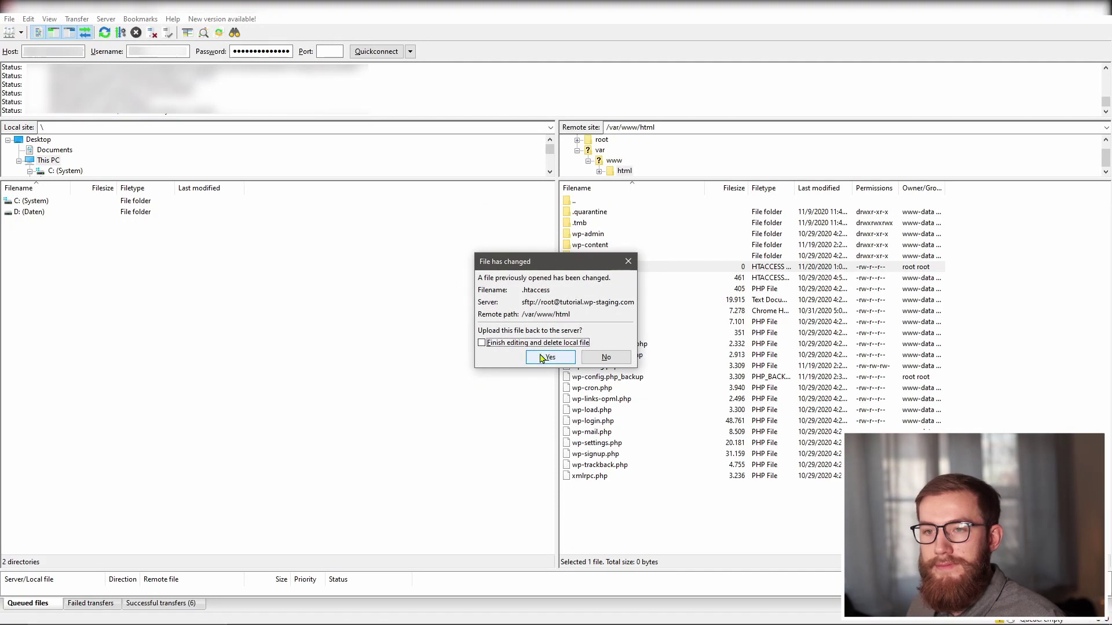
{"action": "left_click", "coordinate": [549, 358]}
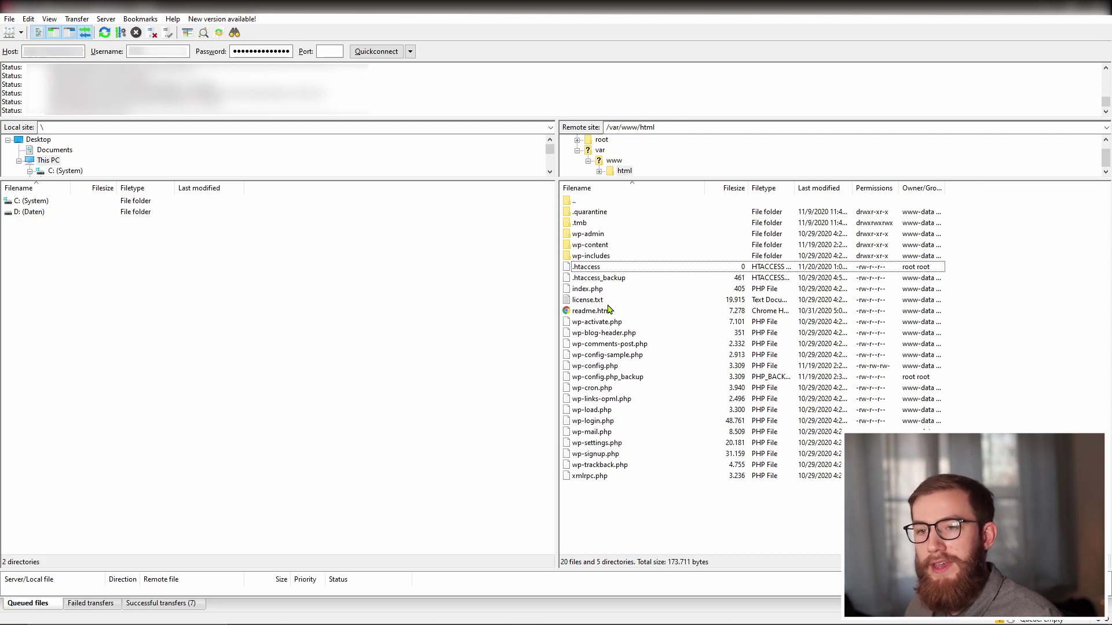
Open the server's wp-config.php for editing in Notepad++.
{"action": "left_click", "coordinate": [619, 369]}
{"action": "right_click", "coordinate": [619, 369]}
{"action": "left_click", "coordinate": [649, 401]}
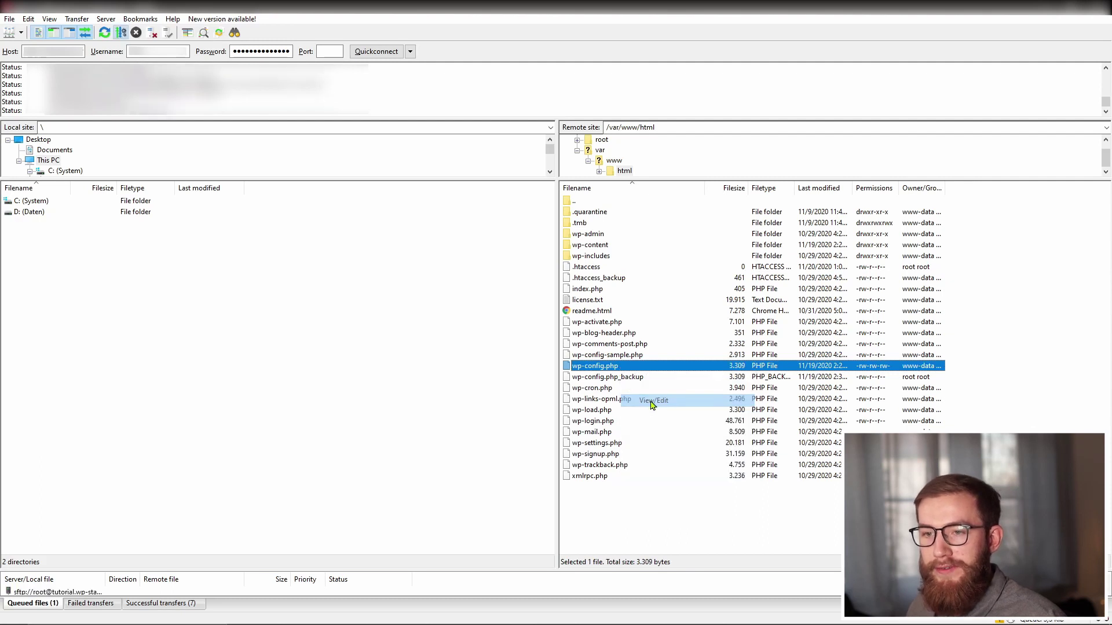
{"action": "left_click", "coordinate": [239, 83]}
Insert define('WP_MEMORY_LIMIT', '256M'); on a new line after the WP_DEBUG line.
{"action": "key", "text": "alt+Tab"}
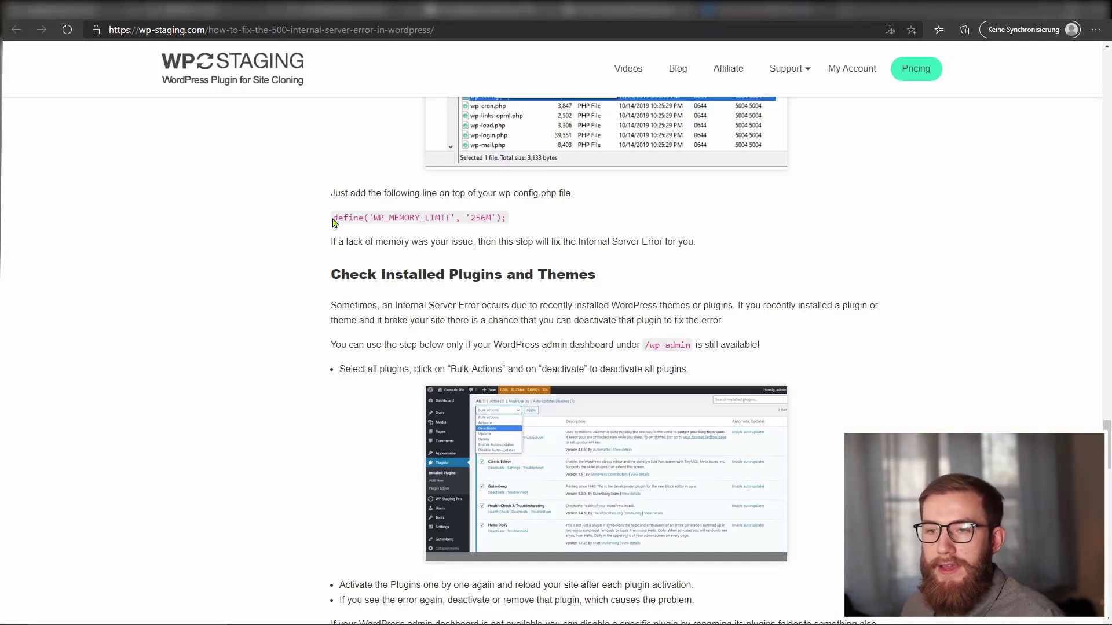
{"action": "left_click_drag", "start_coordinate": [334, 218], "coordinate": [509, 221]}
{"action": "key", "text": "ctrl+c"}
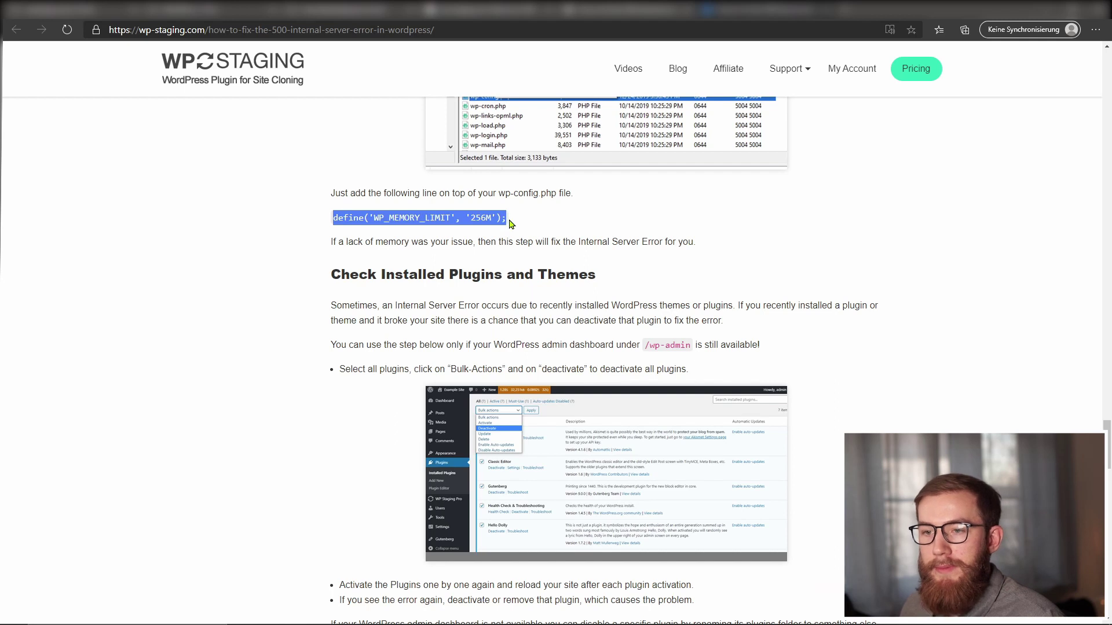
{"action": "key", "text": "alt+Tab"}
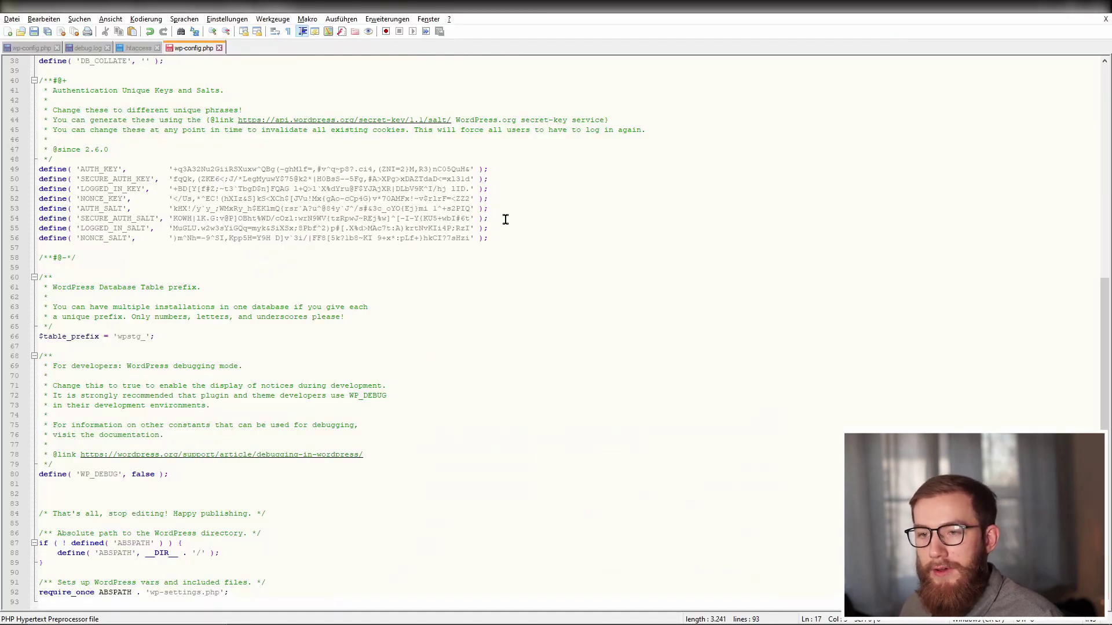
{"action": "left_click", "coordinate": [207, 471]}
{"action": "key", "text": "Return"}
{"action": "key", "text": "ctrl+v"}
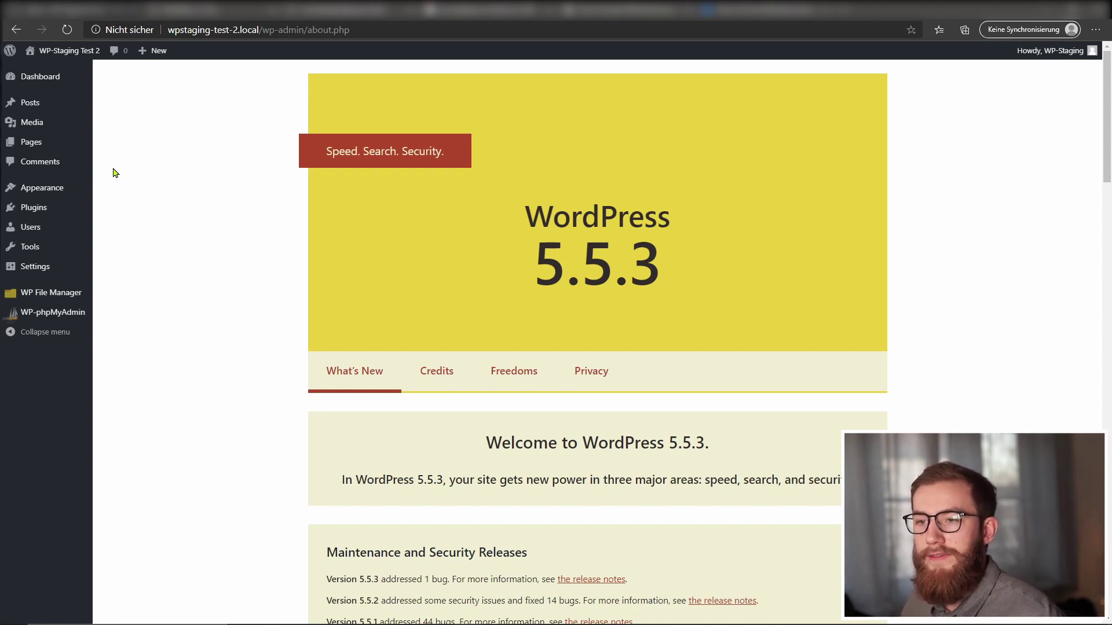
Bulk-deactivate Elementor, WP File Manager and WP phpMyAdmin, then begin removing WP File Manager.
{"action": "left_click", "coordinate": [57, 209]}
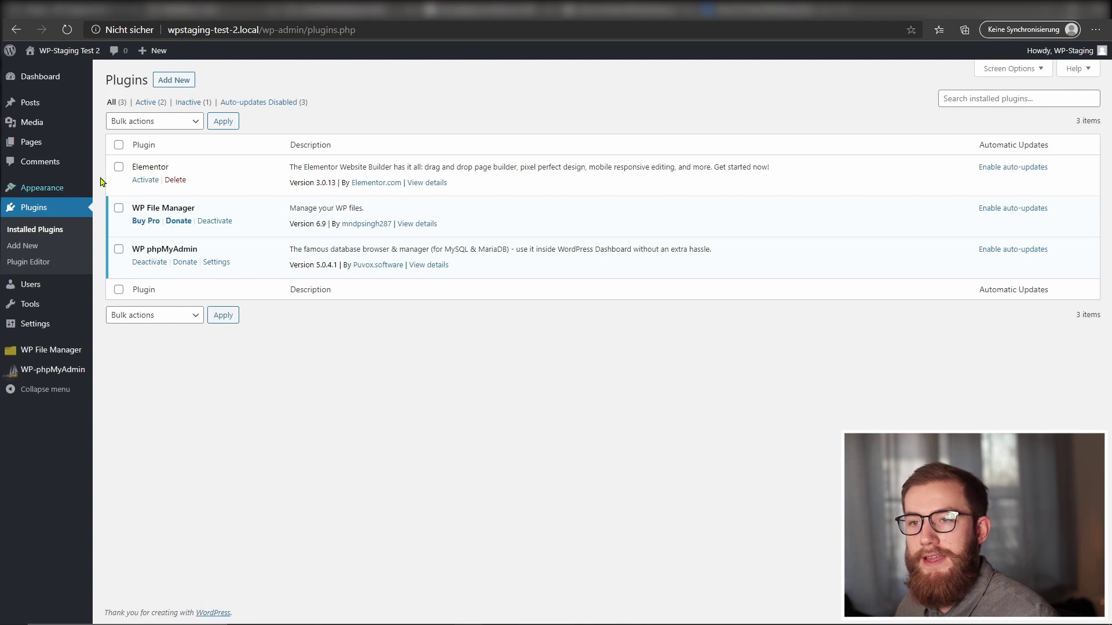
{"action": "left_click", "coordinate": [180, 125]}
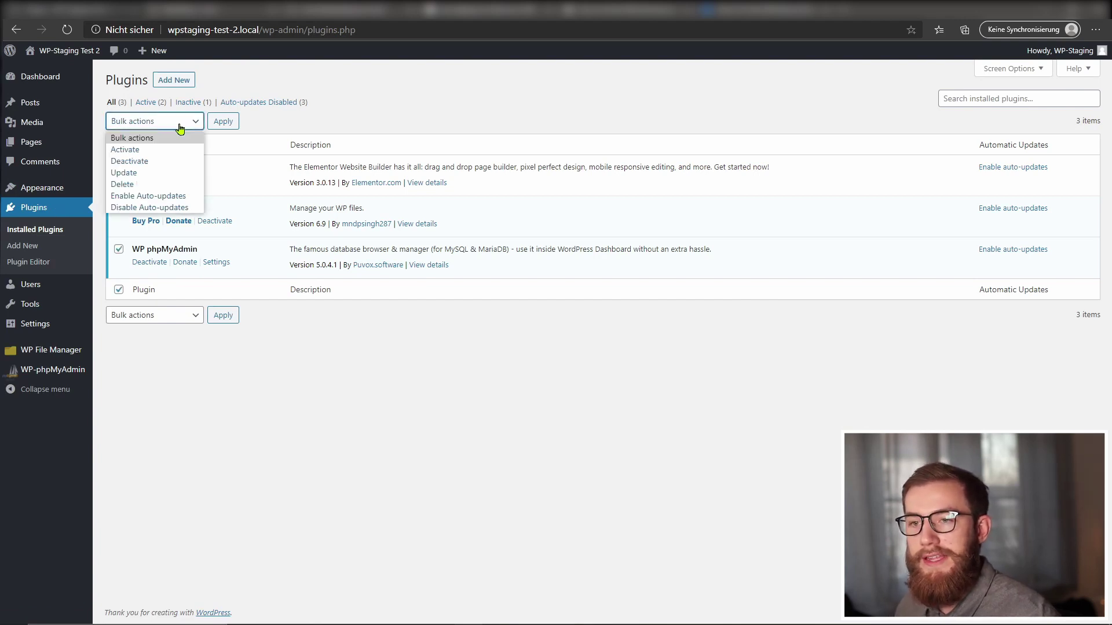
{"action": "left_click", "coordinate": [154, 161]}
{"action": "left_click", "coordinate": [223, 122]}
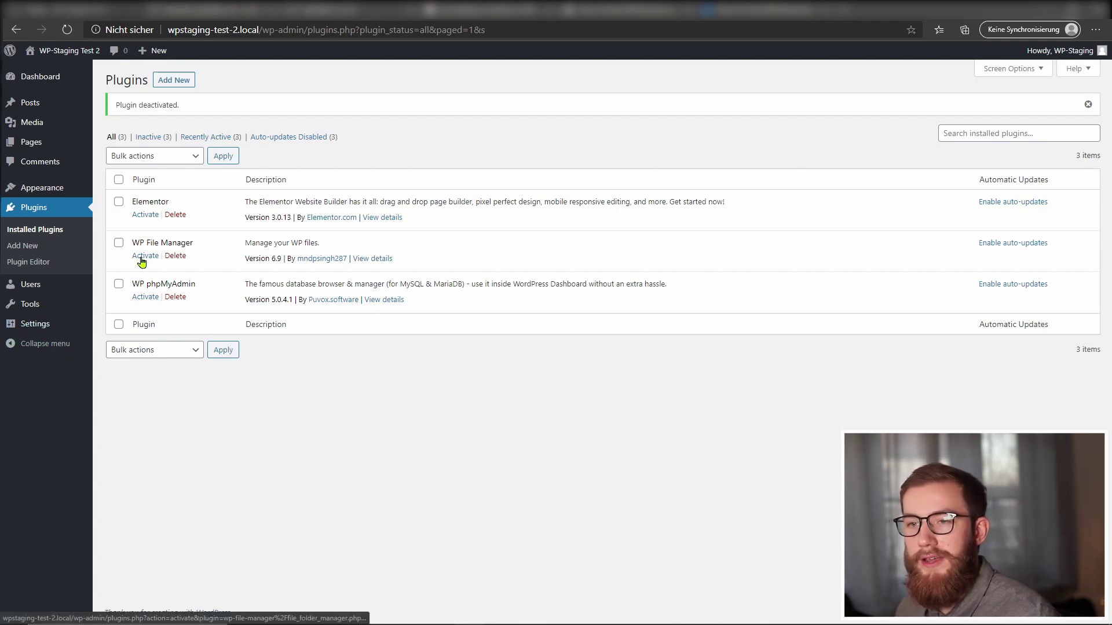
{"action": "left_click", "coordinate": [142, 257]}
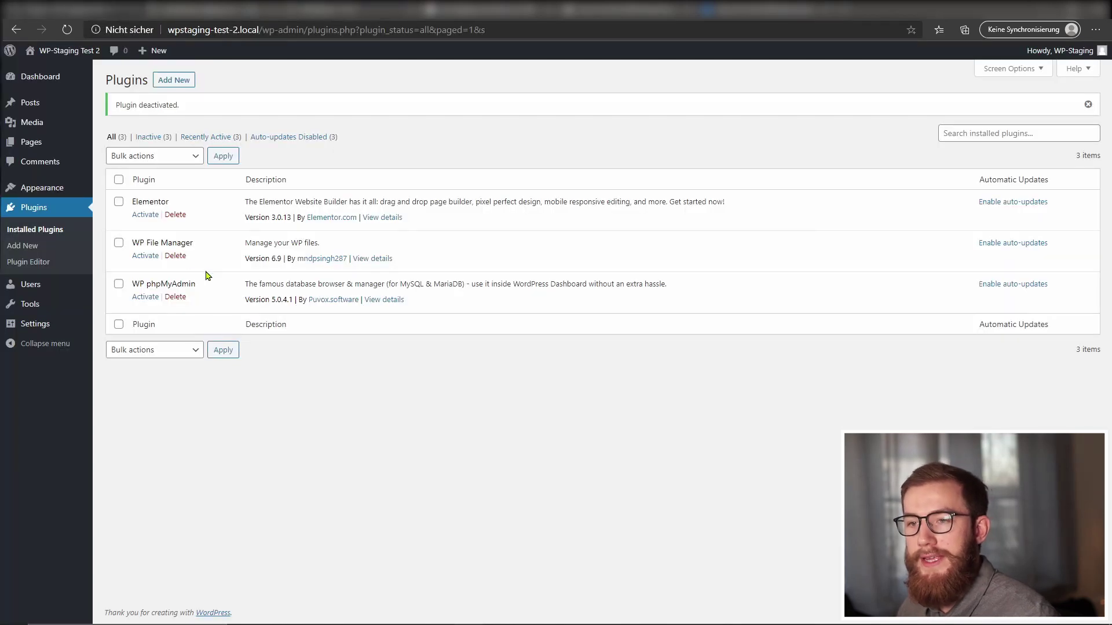
{"action": "left_click", "coordinate": [176, 257]}
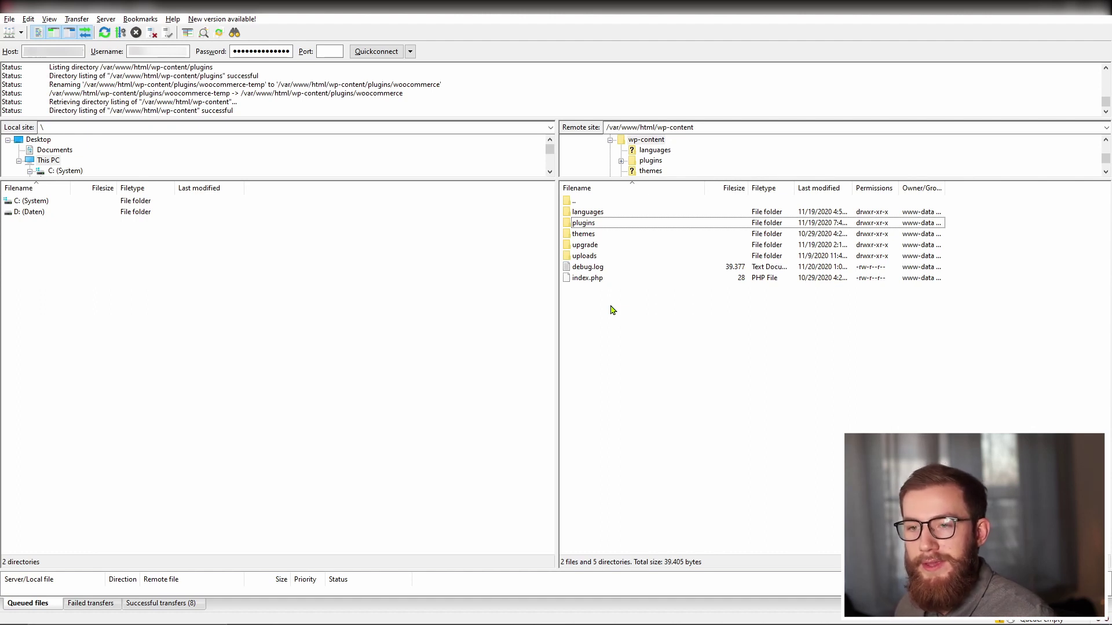
Open the server's plugins folder and copy the name woocommerce-disabled from the tutorial.
{"action": "double_click", "coordinate": [620, 225]}
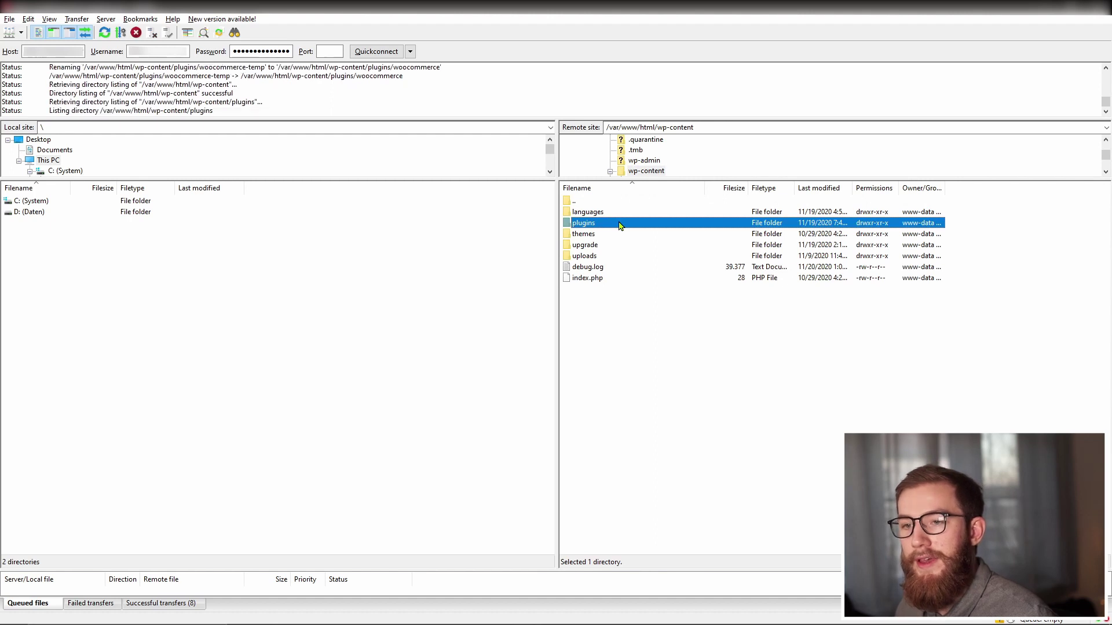
{"action": "left_click", "coordinate": [637, 234]}
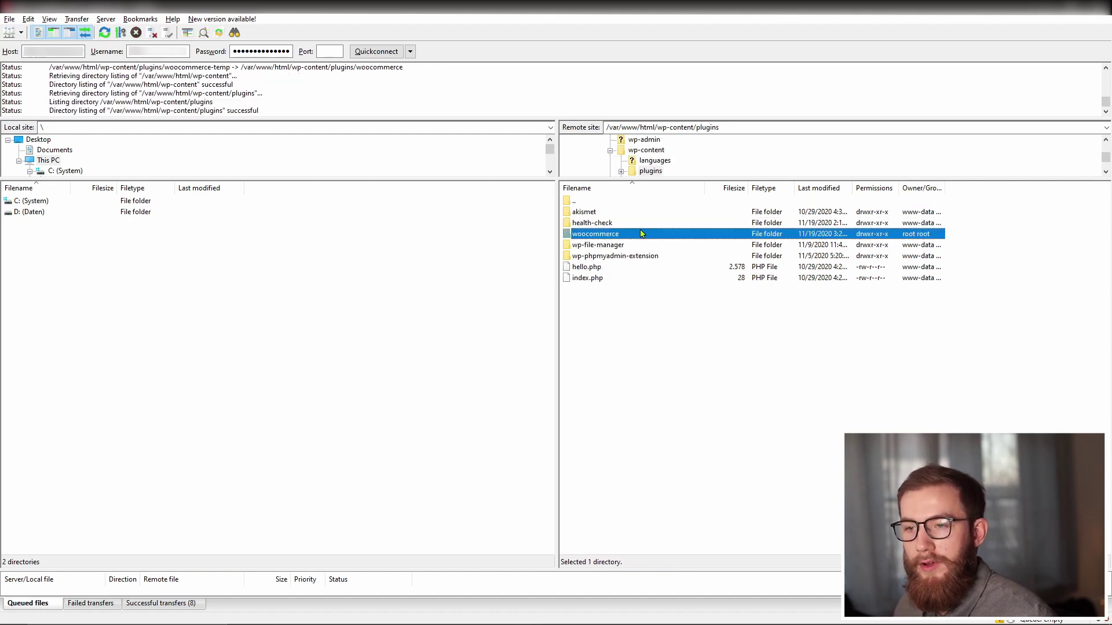
{"action": "key", "text": "alt+Tab"}
{"action": "left_click_drag", "start_coordinate": [435, 369], "coordinate": [535, 368]}
{"action": "key", "text": "ctrl+c"}
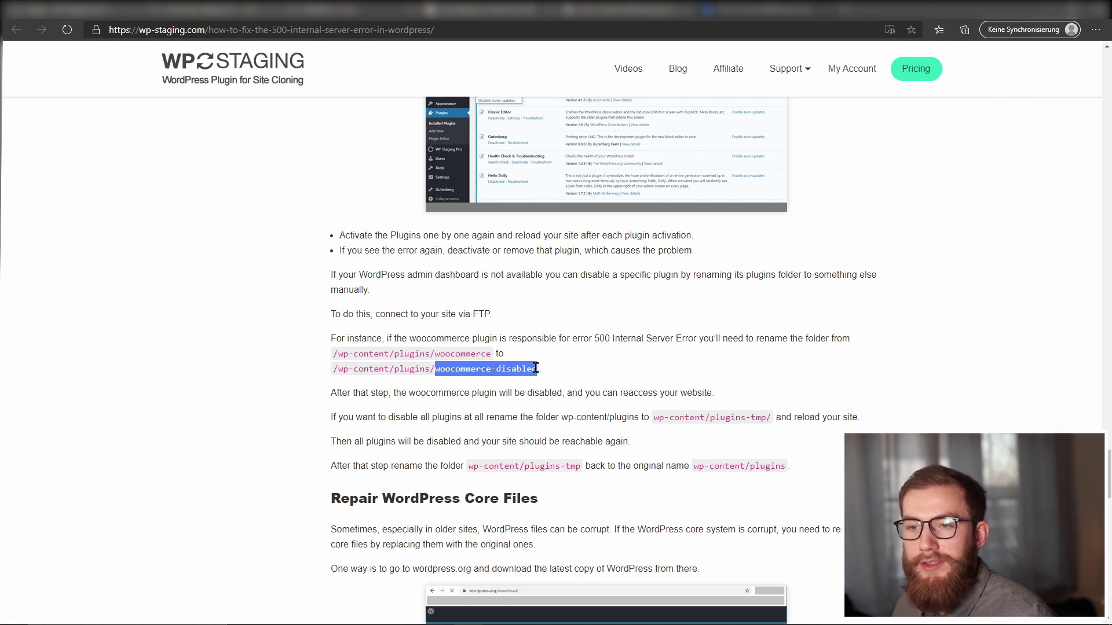
{"action": "key", "text": "alt+Tab"}
Rename the woocommerce plugin folder to woocommerce-disabled, then go back up to wp-content.
{"action": "left_click", "coordinate": [610, 363]}
{"action": "left_click", "coordinate": [602, 236]}
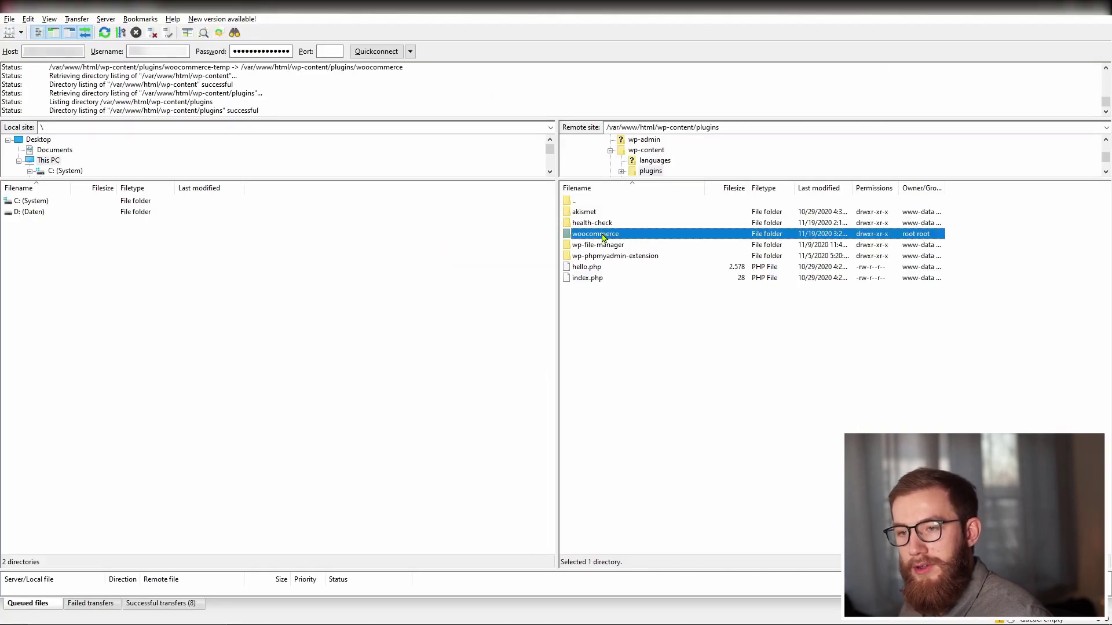
{"action": "right_click", "coordinate": [602, 236]}
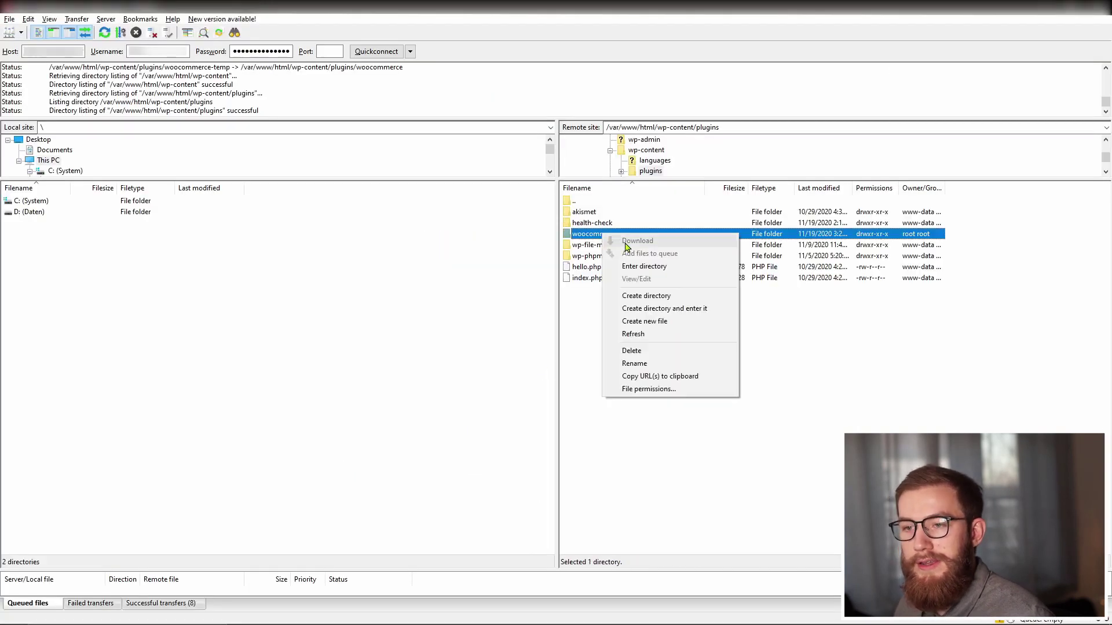
{"action": "left_click", "coordinate": [656, 364]}
{"action": "key", "text": "ctrl+v"}
{"action": "key", "text": "Return"}
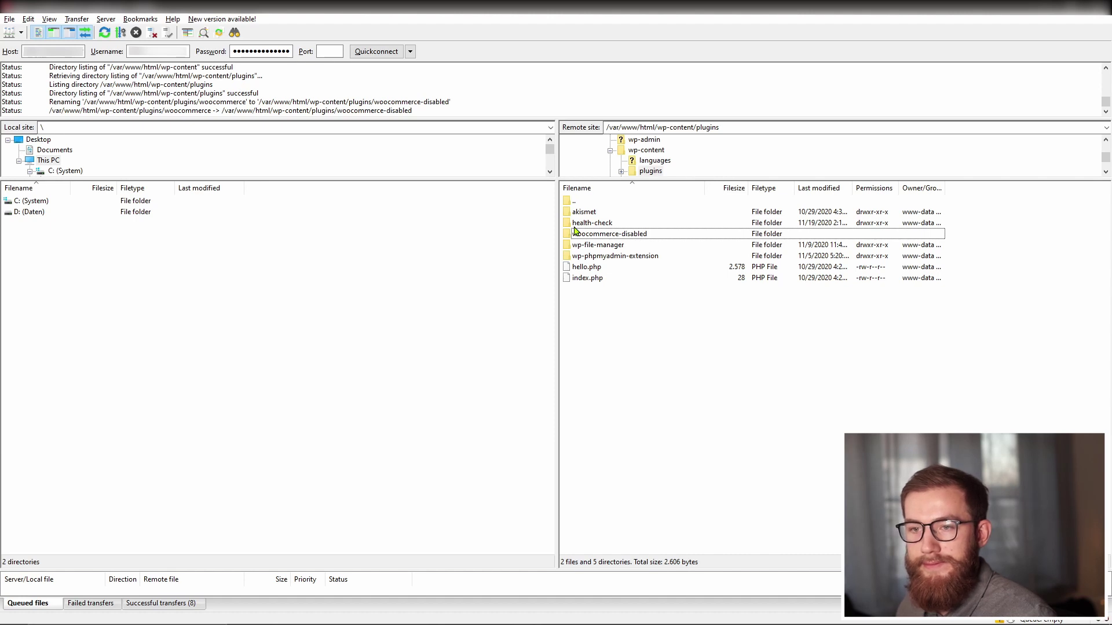
{"action": "key", "text": "BackSpace"}
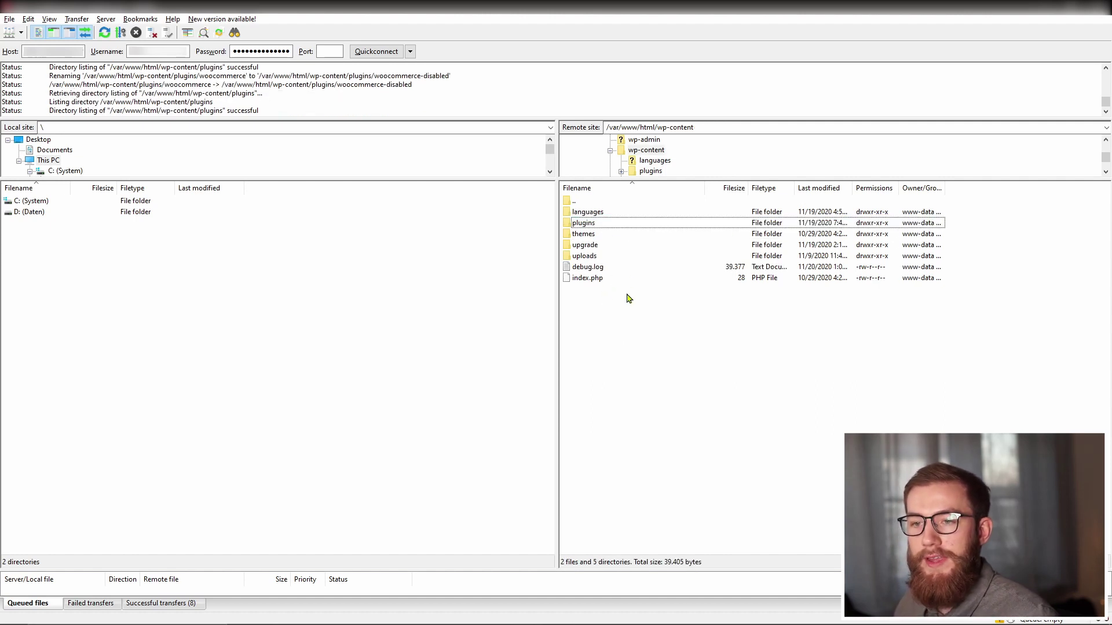
{"action": "left_click", "coordinate": [618, 225]}
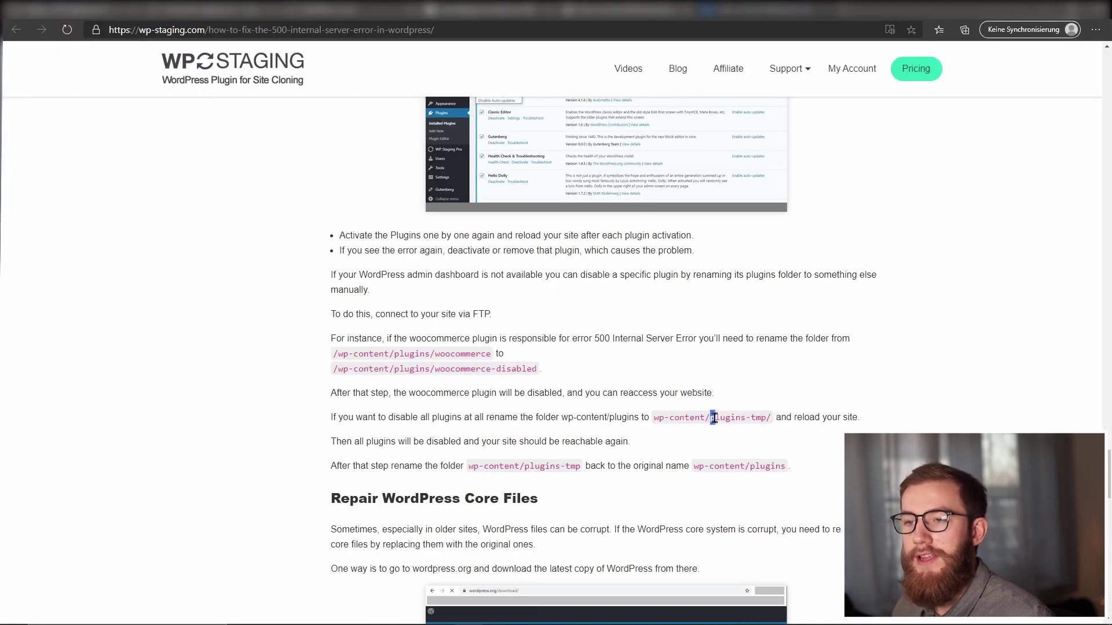
{"action": "left_click_drag", "start_coordinate": [714, 418], "coordinate": [765, 419]}
{"action": "key", "text": "ctrl+c"}
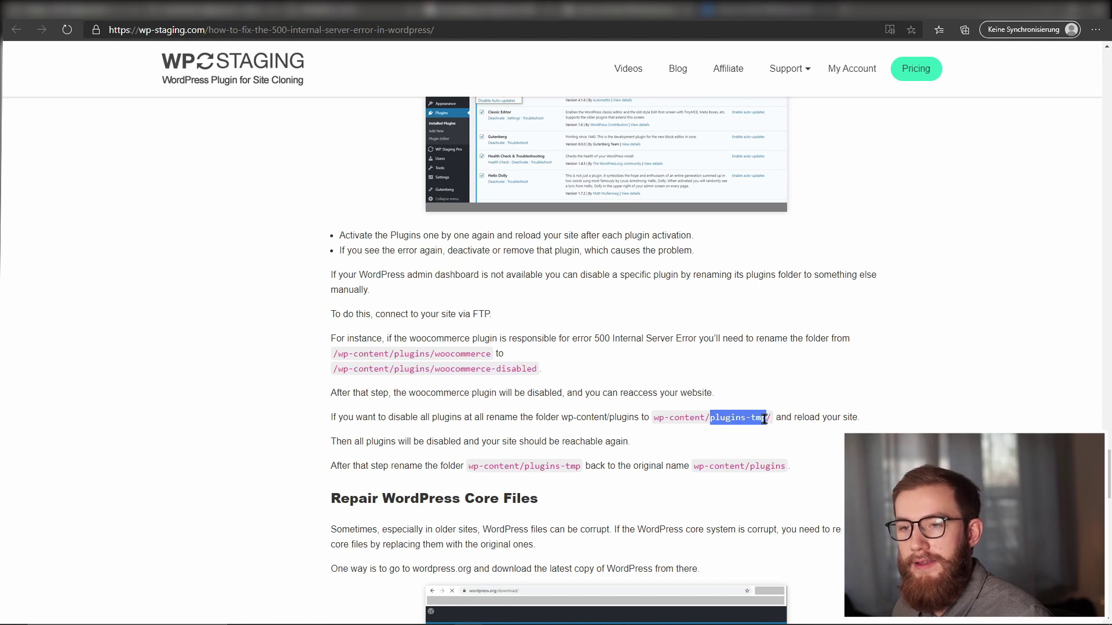
{"action": "key", "text": "alt+Tab"}
{"action": "left_click", "coordinate": [764, 425]}
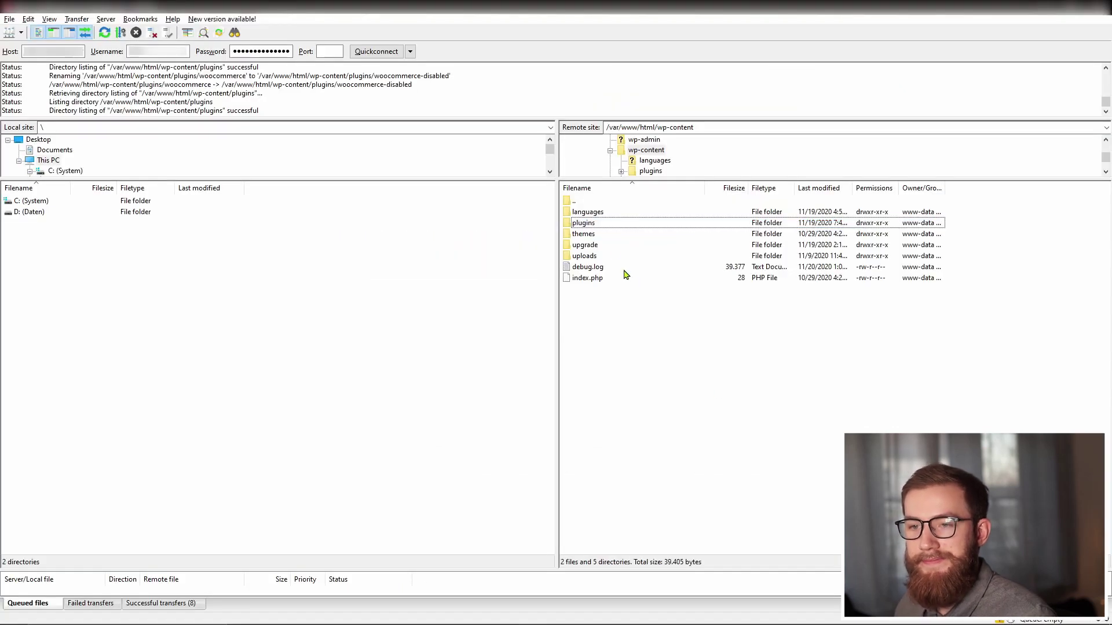
{"action": "right_click", "coordinate": [606, 224]}
{"action": "left_click", "coordinate": [669, 353]}
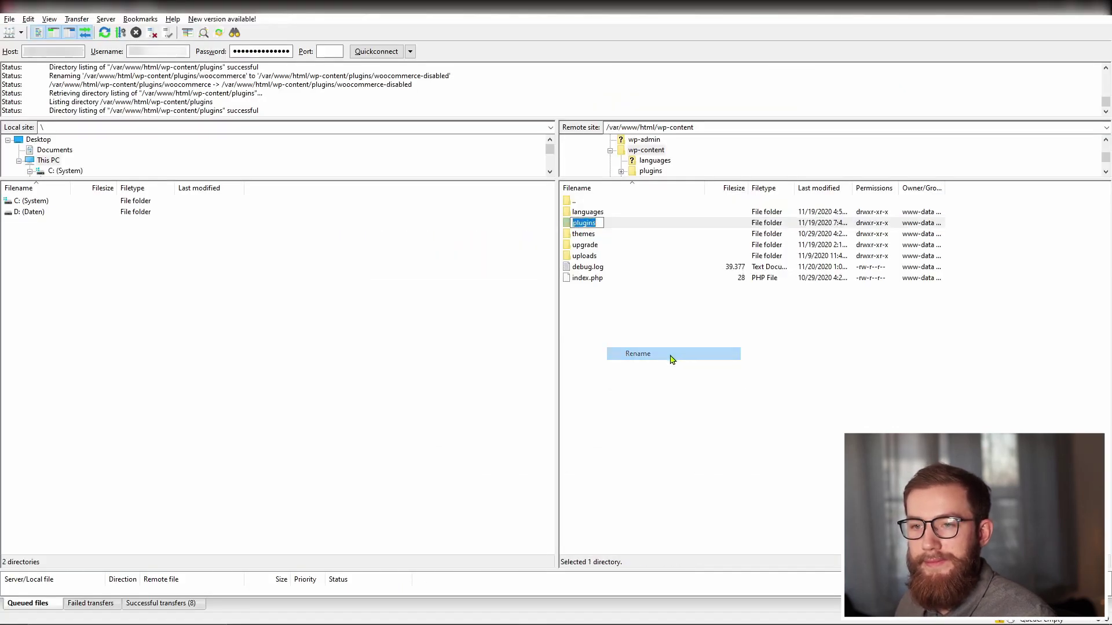
{"action": "key", "text": "ctrl+v"}
{"action": "key", "text": "Return"}
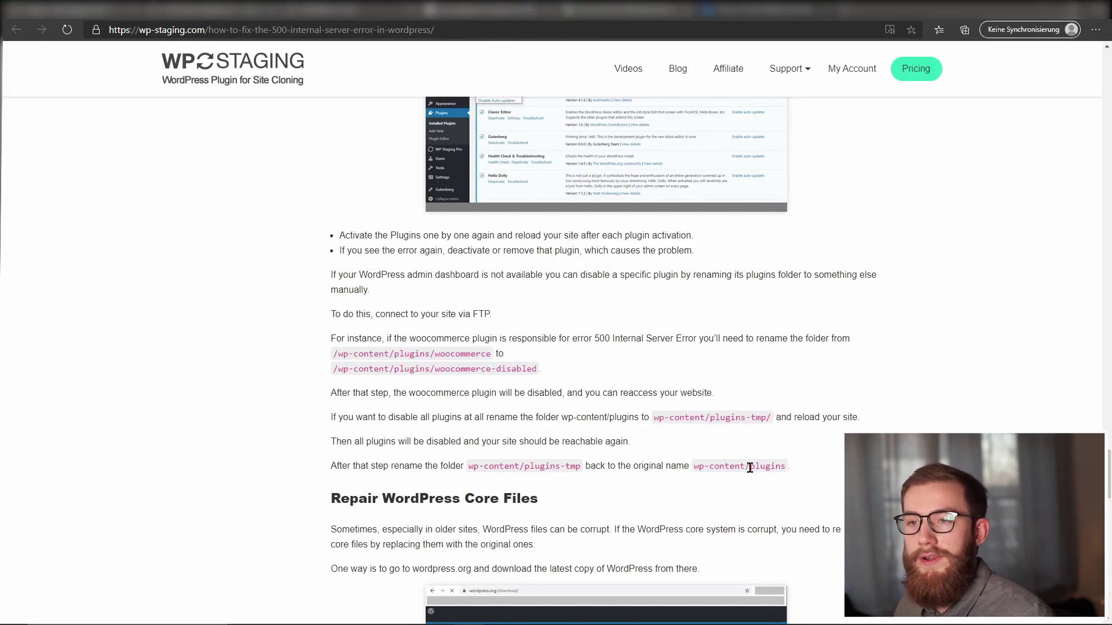
{"action": "left_click_drag", "start_coordinate": [749, 466], "coordinate": [787, 472]}
{"action": "key", "text": "ctrl+c"}
{"action": "key", "text": "alt+Tab"}
{"action": "right_click", "coordinate": [611, 227]}
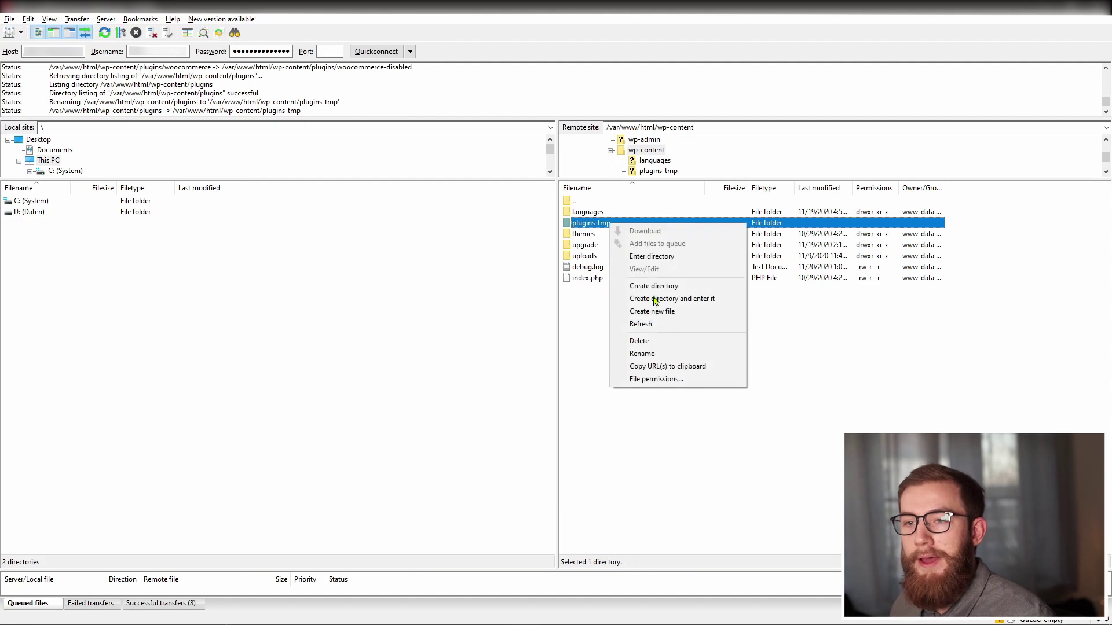
{"action": "left_click", "coordinate": [675, 355]}
{"action": "key", "text": "ctrl+v"}
{"action": "key", "text": "Return"}
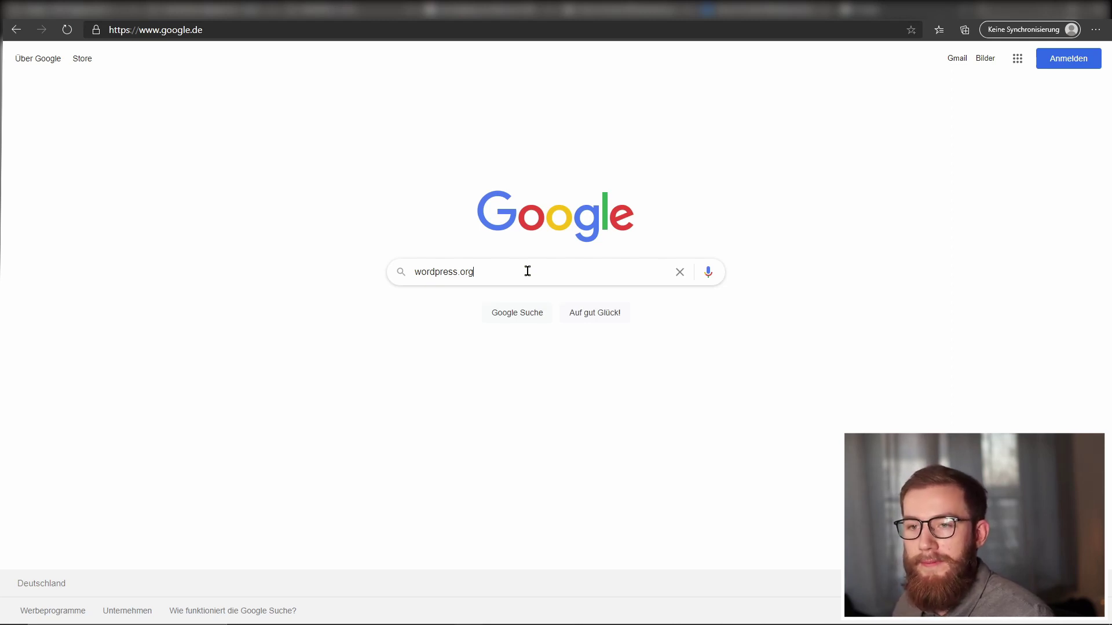
Search for wordpress.org and download the WordPress 5.5.3 package from its download page.
{"action": "key", "text": "Return"}
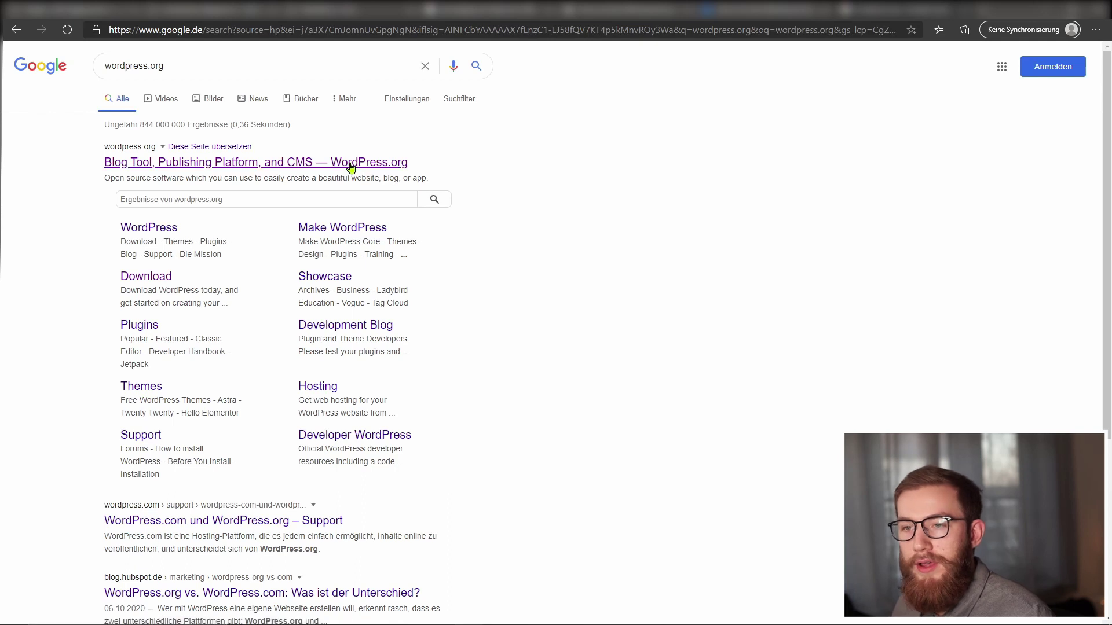
{"action": "left_click", "coordinate": [348, 165]}
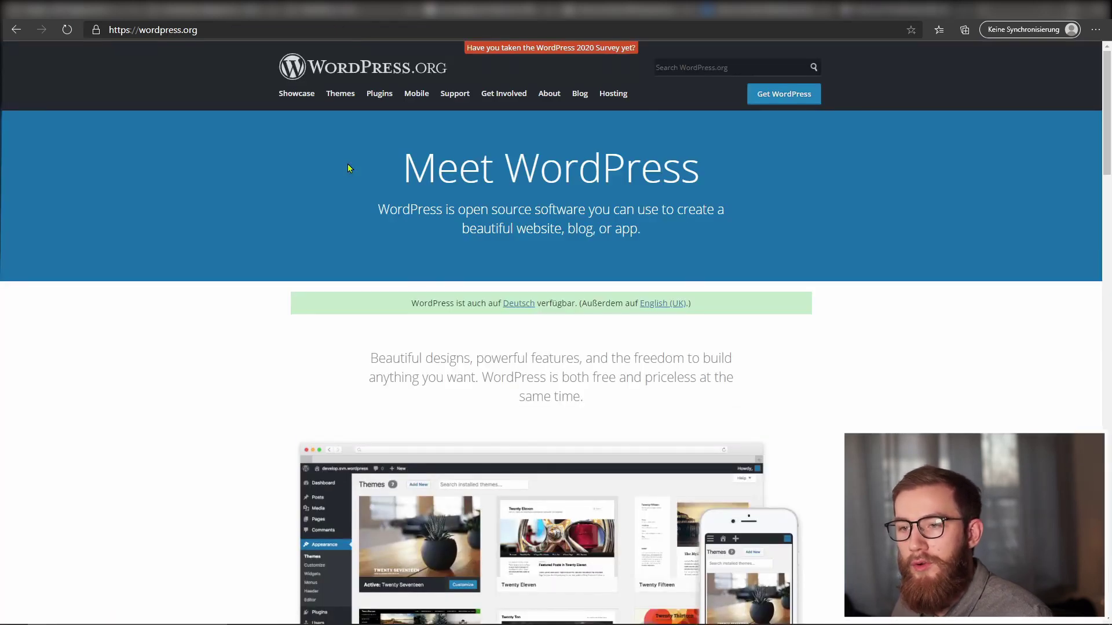
{"action": "left_click", "coordinate": [796, 101]}
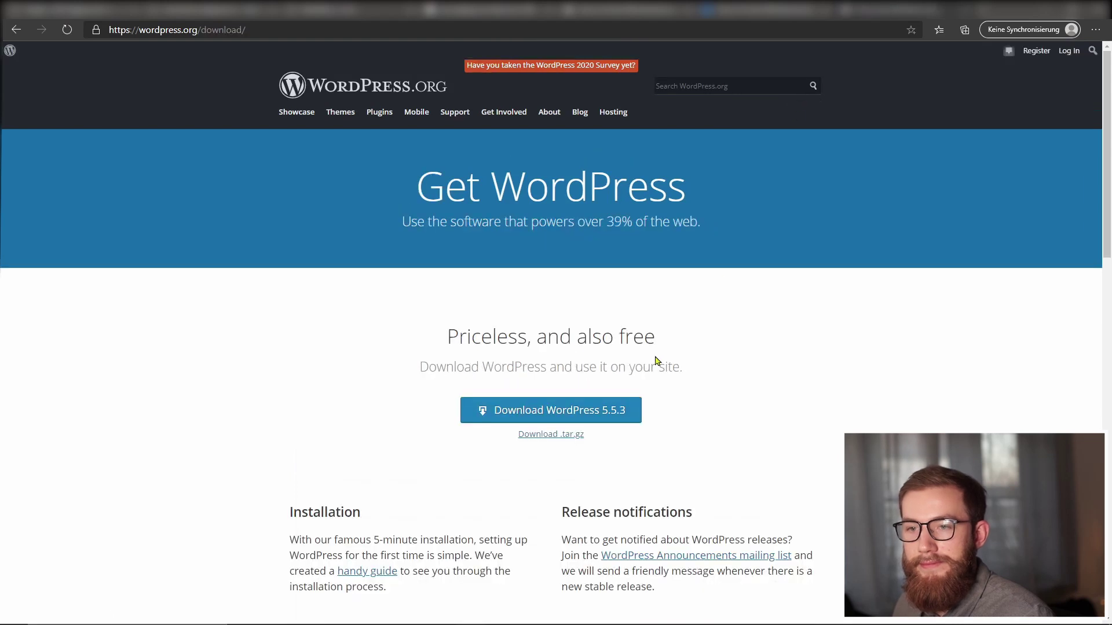
{"action": "left_click", "coordinate": [596, 421]}
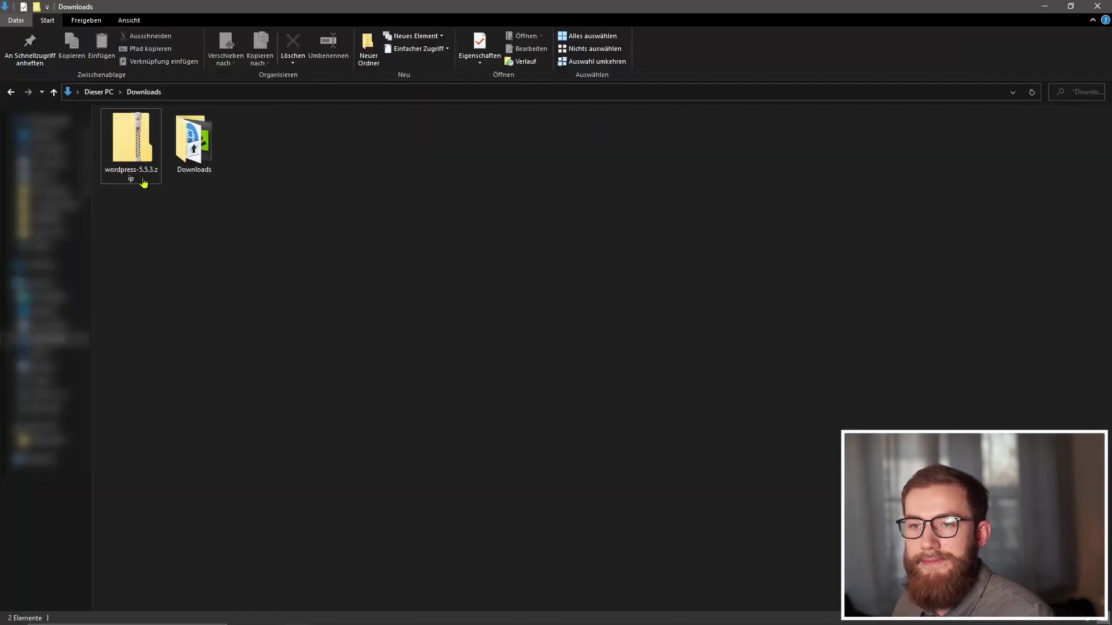
Extract wordpress-5.5.3.zip into Downloads with 7-Zip's Hier entpacken (Extract here).
{"action": "right_click", "coordinate": [138, 172]}
{"action": "mouse_move", "coordinate": [308, 232]}
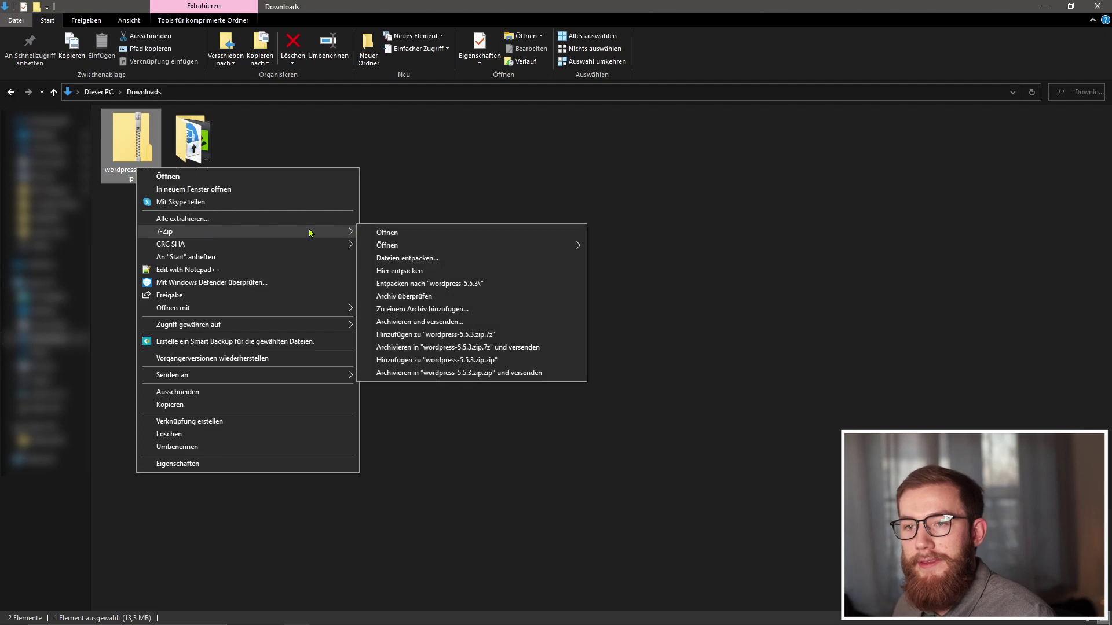
{"action": "left_click", "coordinate": [438, 272]}
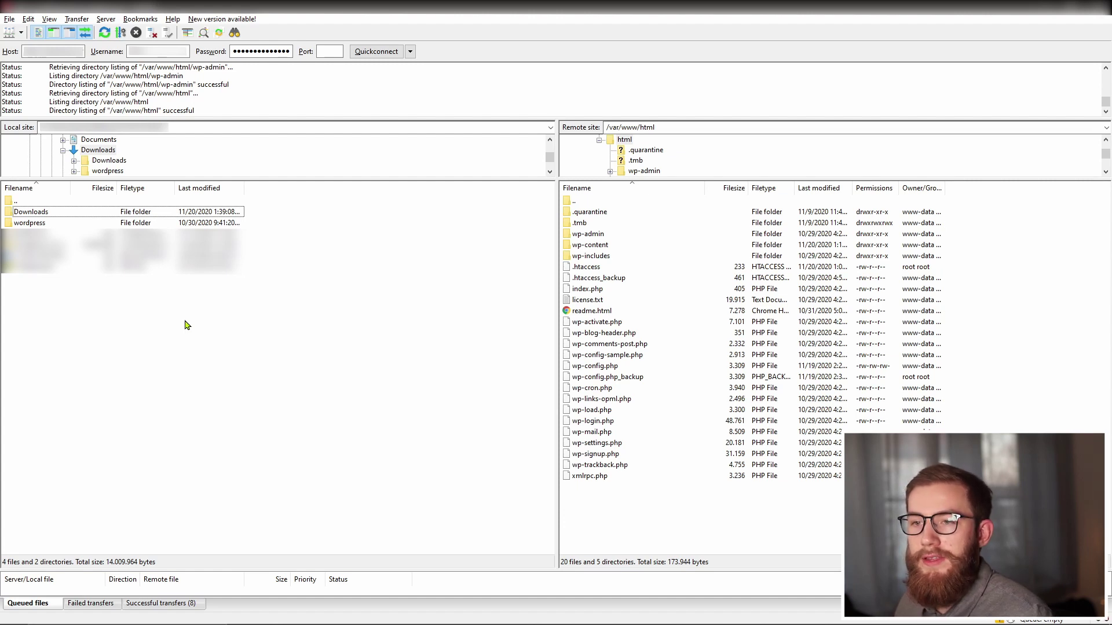
Open the local extracted wordpress folder and rename the server's wp-admin to wp-admin-backup.
{"action": "double_click", "coordinate": [47, 225]}
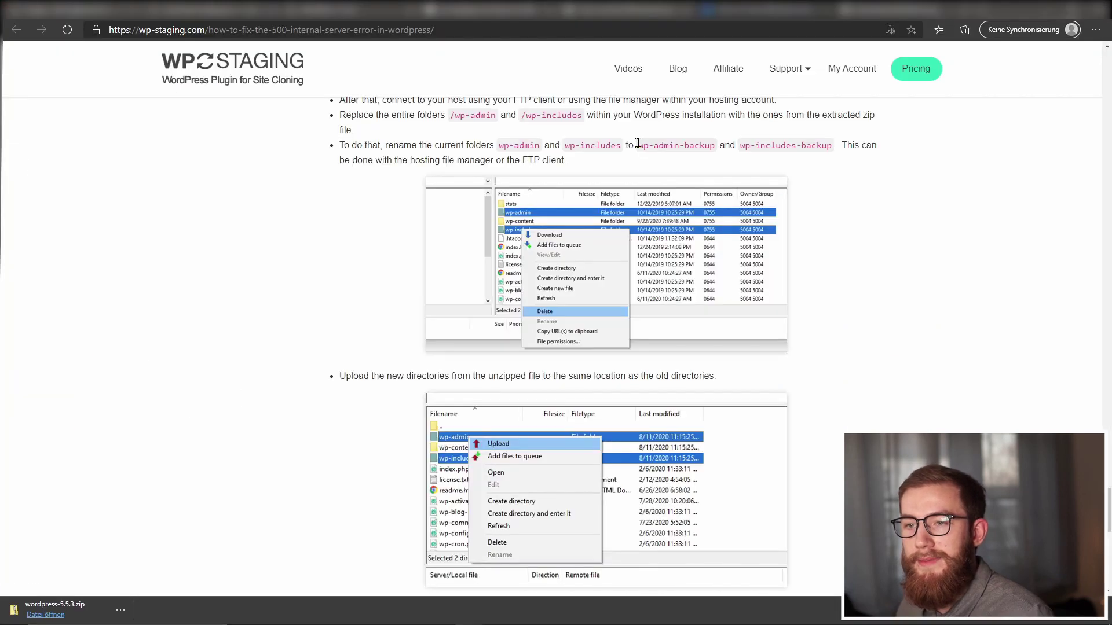
{"action": "left_click_drag", "start_coordinate": [637, 144], "coordinate": [714, 145]}
{"action": "key", "text": "ctrl+c"}
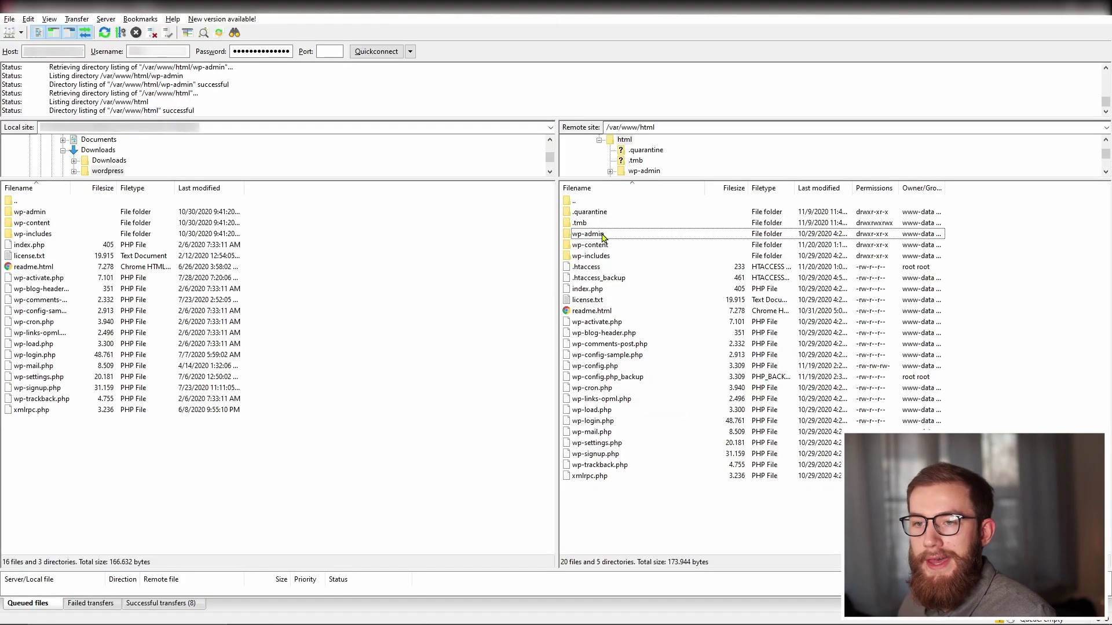
{"action": "right_click", "coordinate": [590, 234]}
{"action": "left_click", "coordinate": [660, 364]}
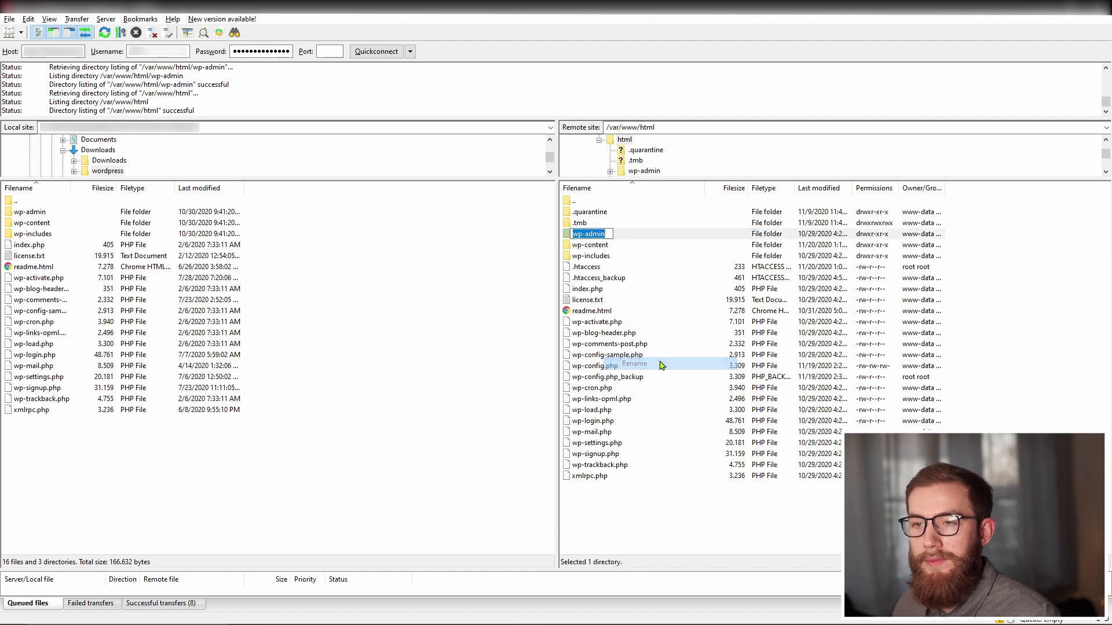
{"action": "key", "text": "ctrl+v"}
{"action": "key", "text": "Return"}
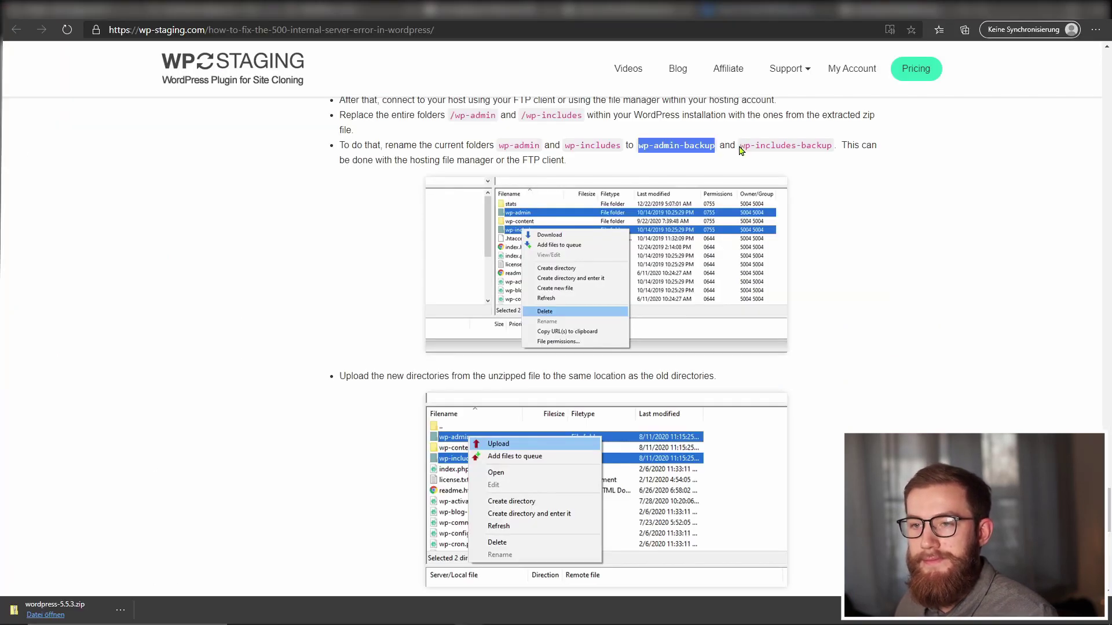
Rename the server's wp-includes folder to wp-includes-backup.
{"action": "left_click", "coordinate": [741, 145]}
{"action": "left_click_drag", "start_coordinate": [740, 145], "coordinate": [838, 146]}
{"action": "key", "text": "ctrl+c"}
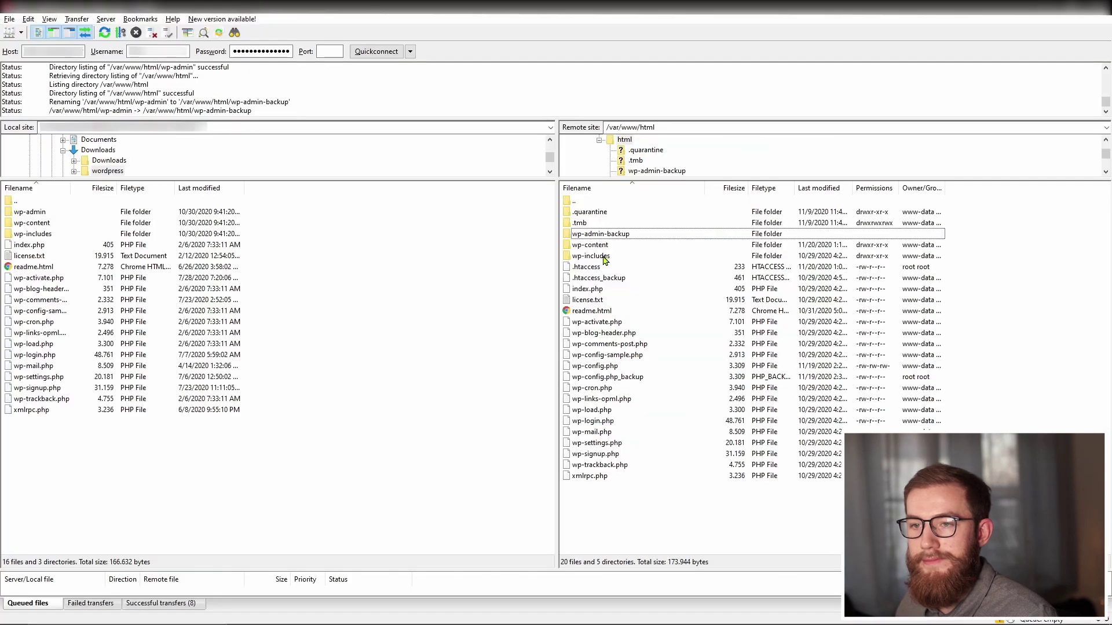
{"action": "right_click", "coordinate": [604, 257]}
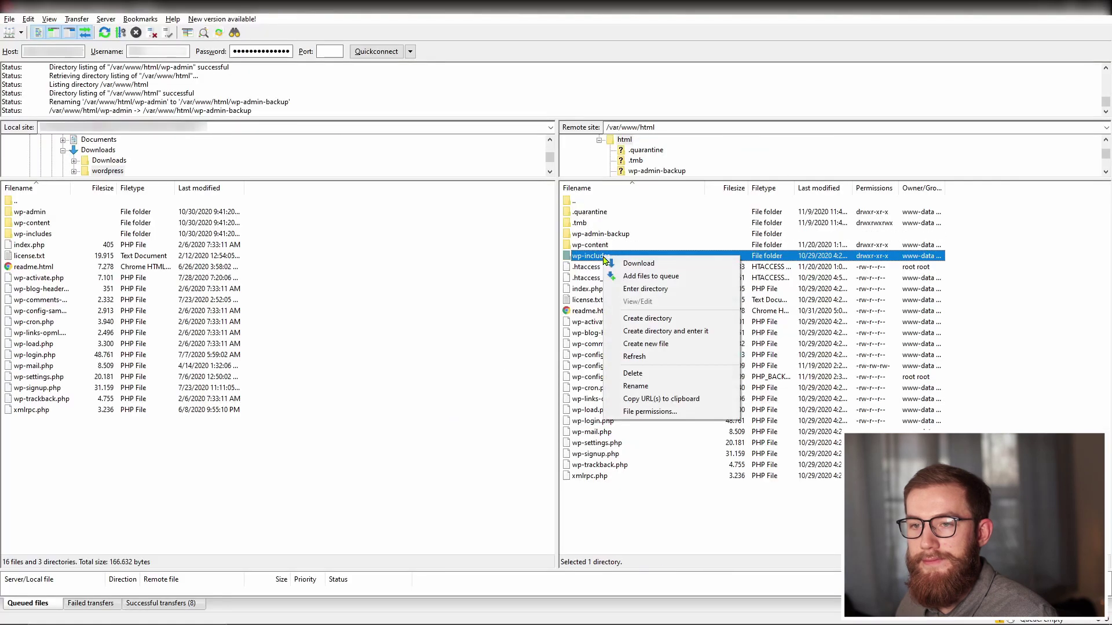
{"action": "left_click", "coordinate": [646, 386]}
{"action": "key", "text": "ctrl+v"}
{"action": "key", "text": "Return"}
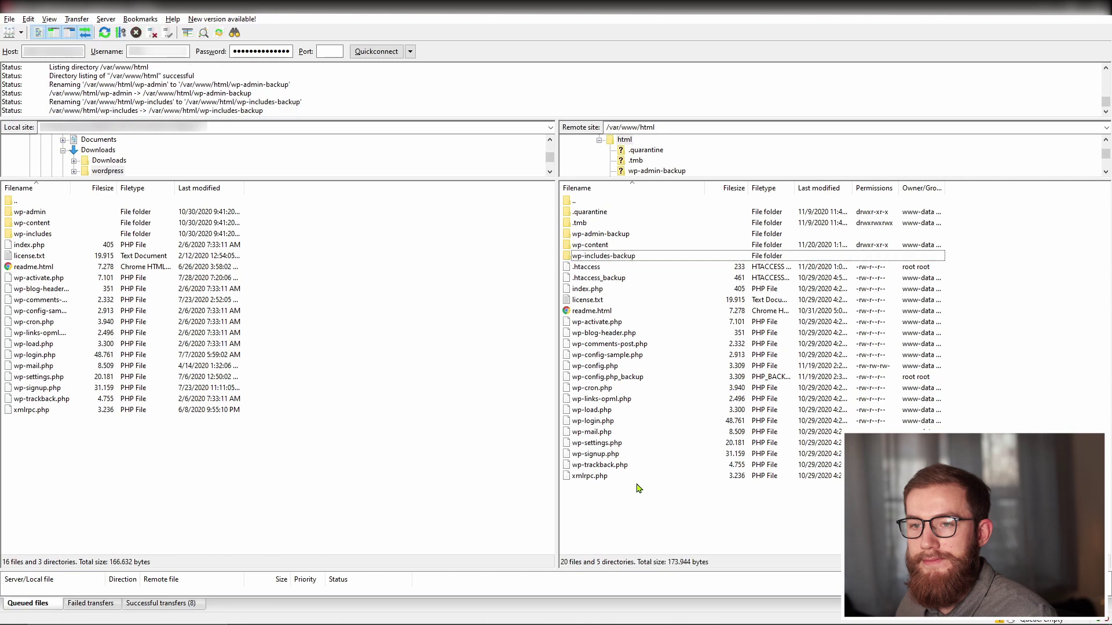
Select the local wp-admin and wp-includes folders together in the extracted wordpress list.
{"action": "left_click", "coordinate": [257, 210]}
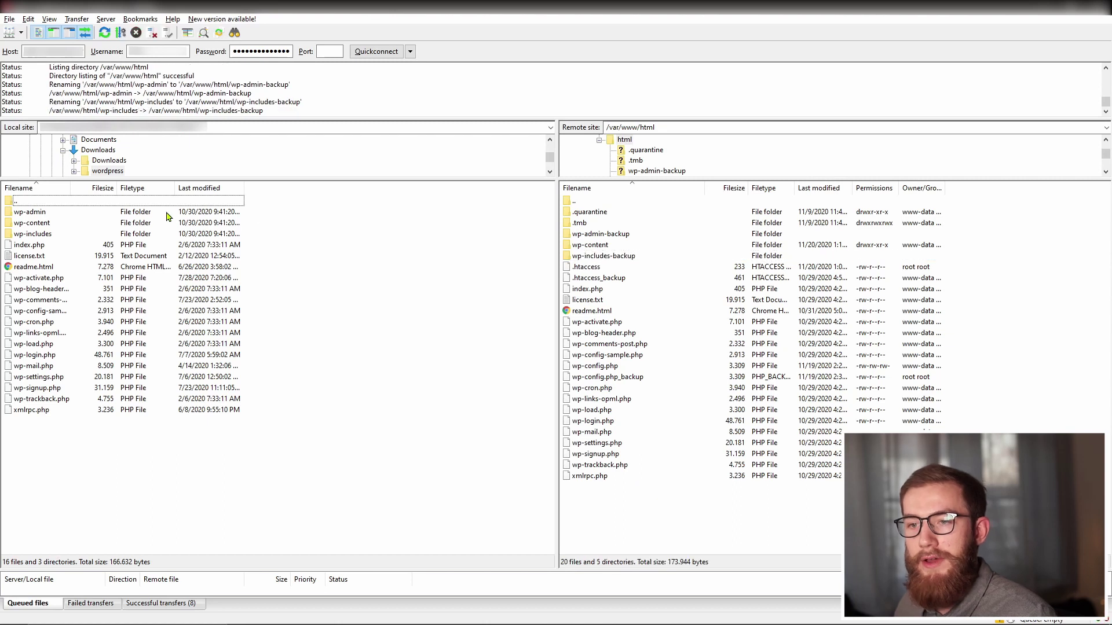
{"action": "left_click", "coordinate": [145, 215]}
{"action": "left_click", "coordinate": [63, 235], "text": "ctrl"}
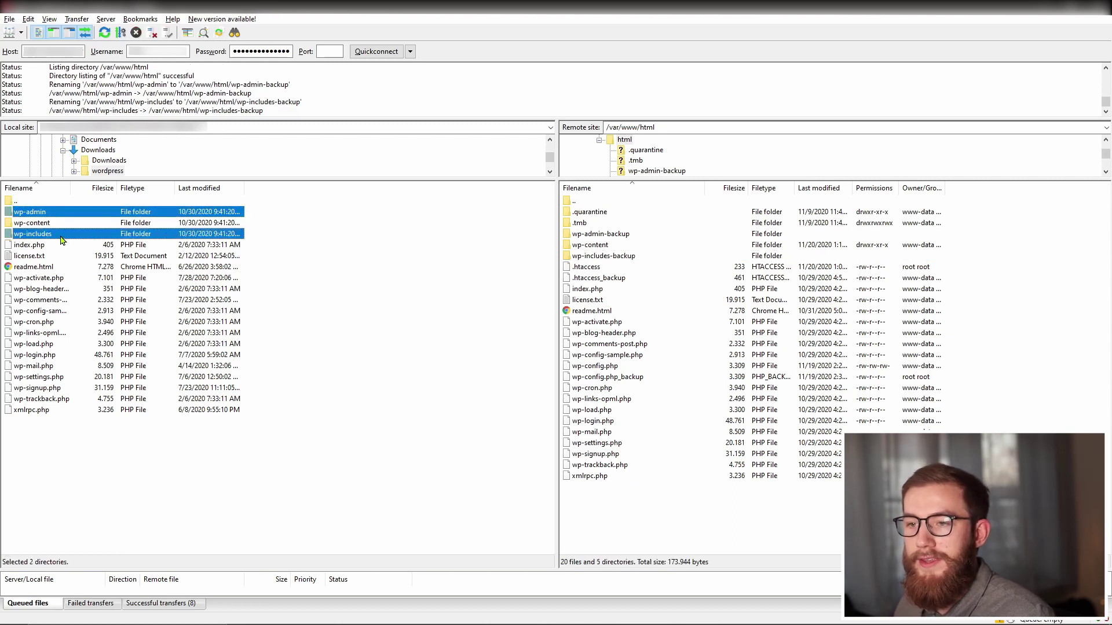